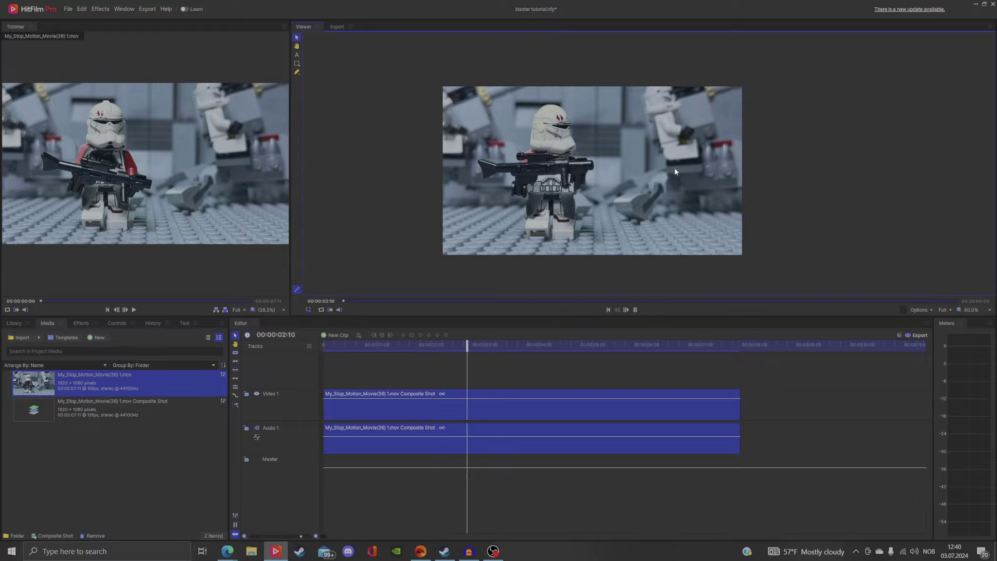
# Undo the existing composite shot and convert the timeline clip into a new composite shot named "Fordo firing"
pyautogui.moveTo(706, 345); pyautogui.dragTo(451, 380)
pyautogui.hotkey('ctrl', 'z')
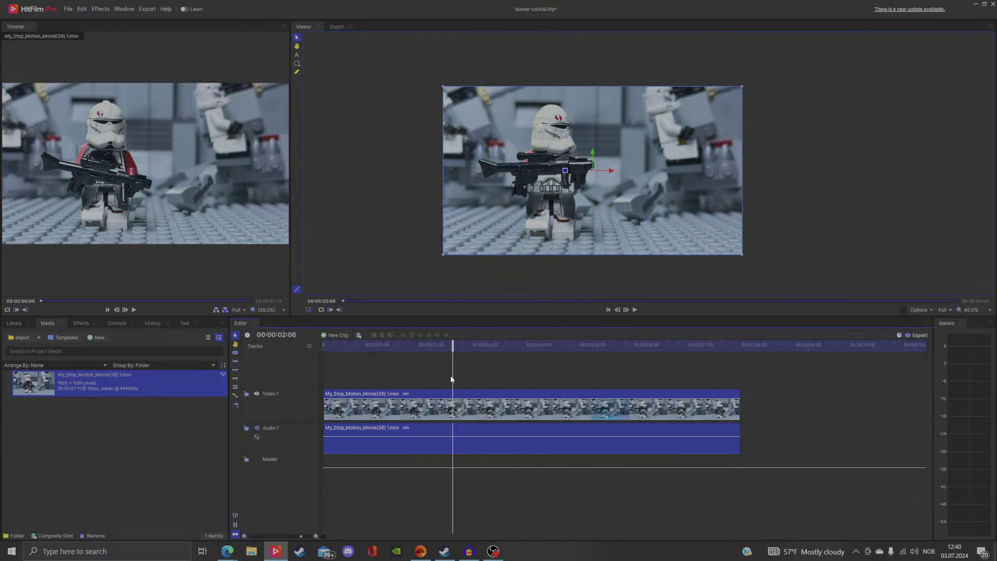
pyautogui.rightClick(500, 398)
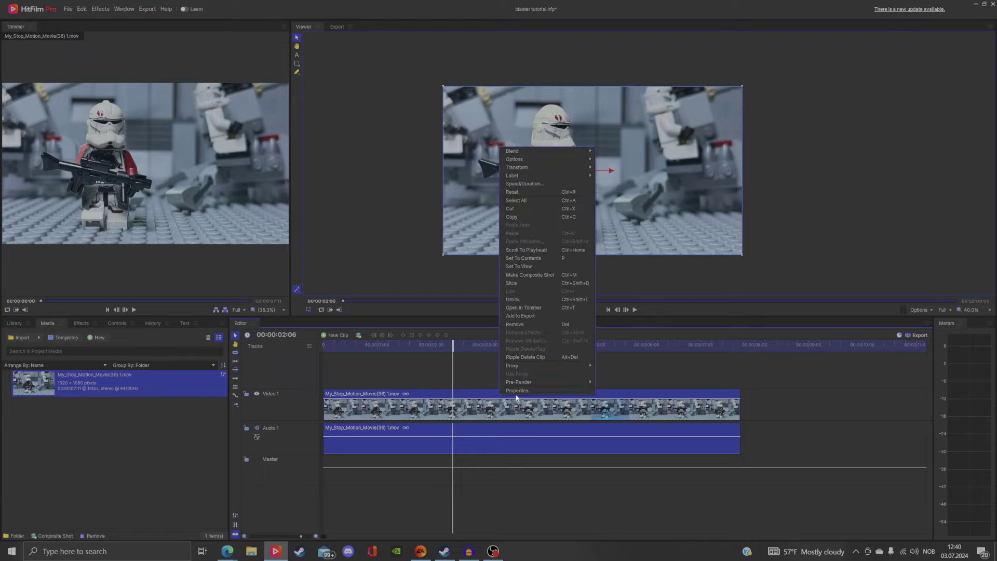
pyautogui.click(550, 275)
pyautogui.tripleClick(525, 236)
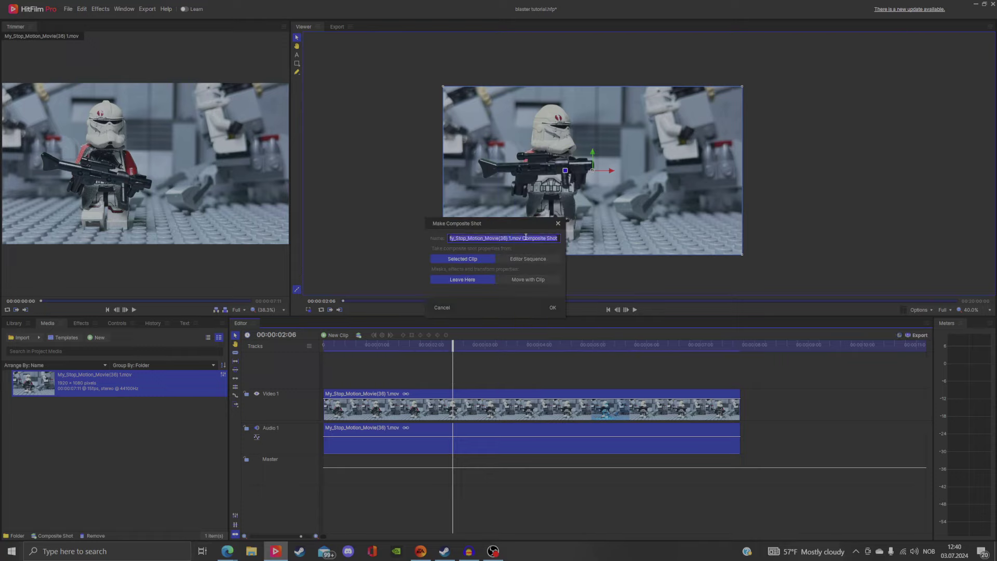
pyautogui.press('BackSpace')
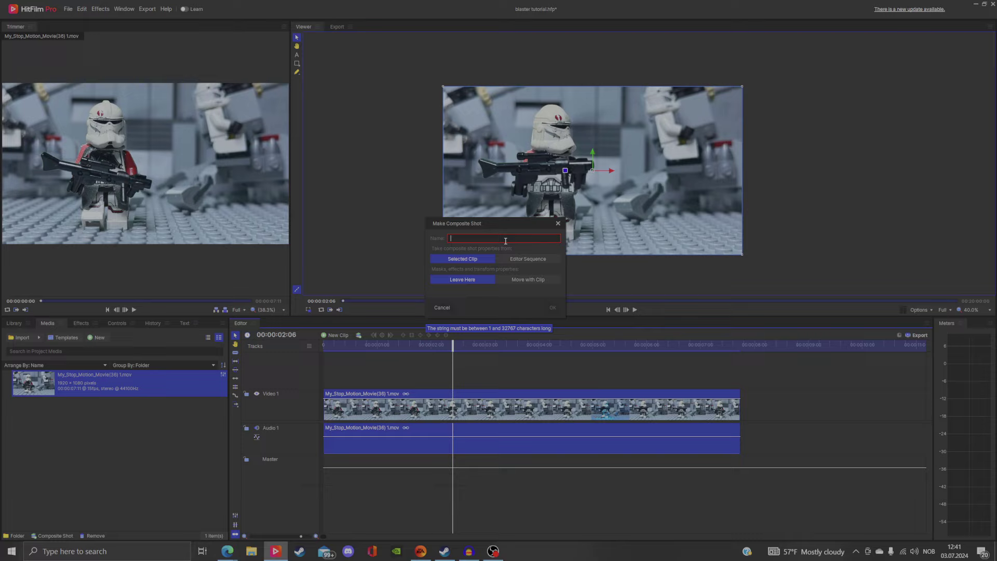
pyautogui.write('Fordo firing')
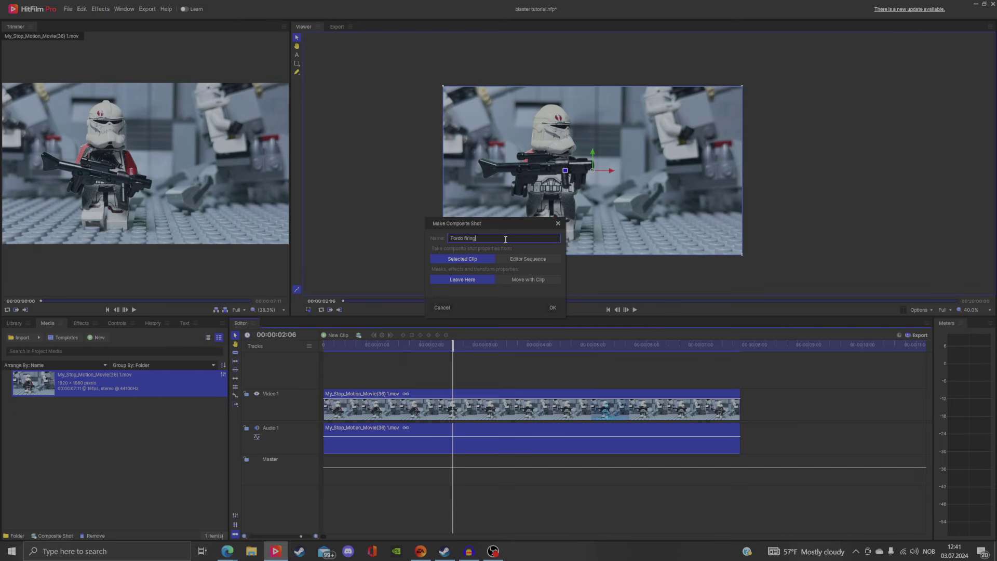
pyautogui.press('Return')
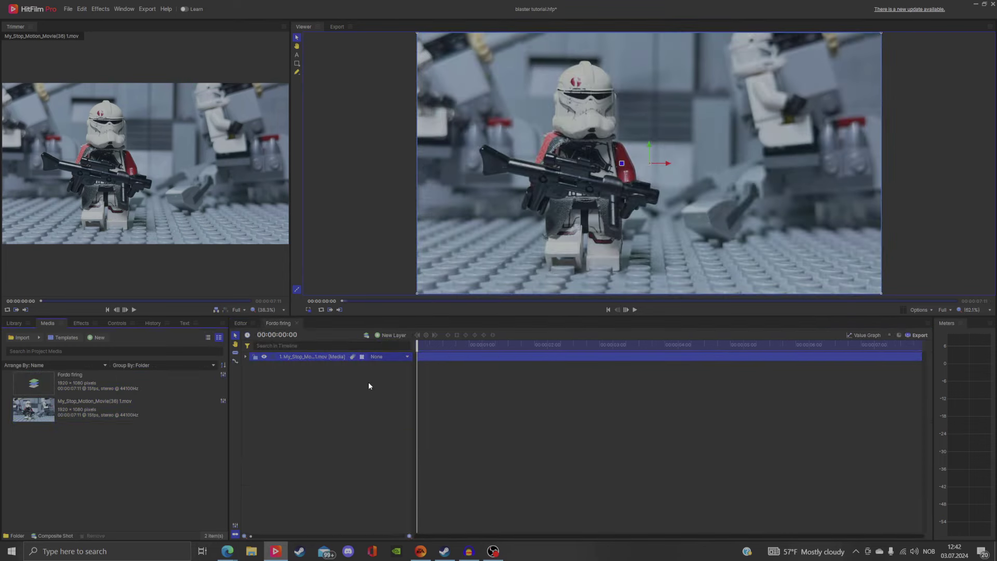
# Add a new 1920 × 1080 plane layer named "blaster" to the composite shot
pyautogui.click(378, 337)
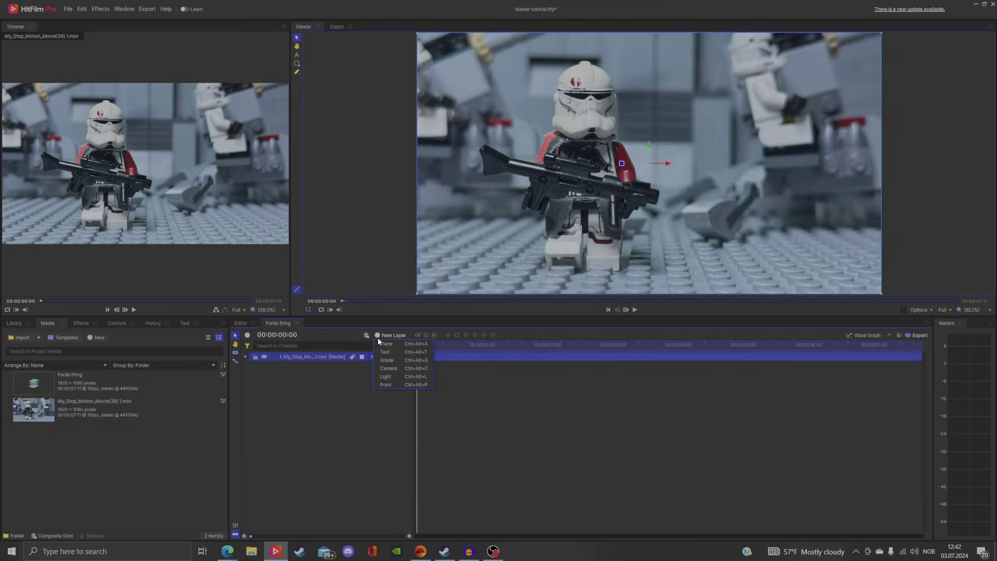
pyautogui.click(409, 345)
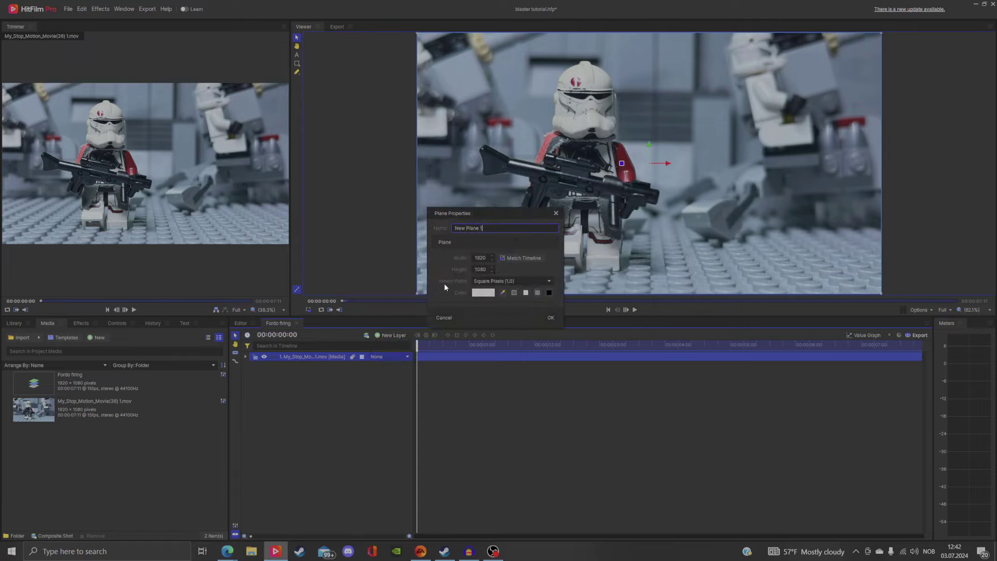
pyautogui.tripleClick(489, 228)
pyautogui.press('BackSpace')
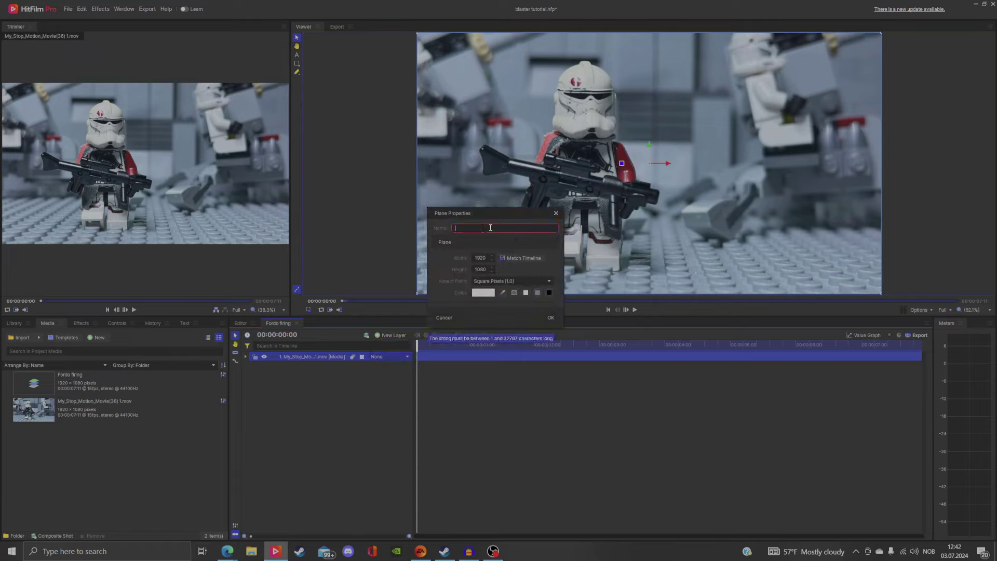
pyautogui.write('blaster')
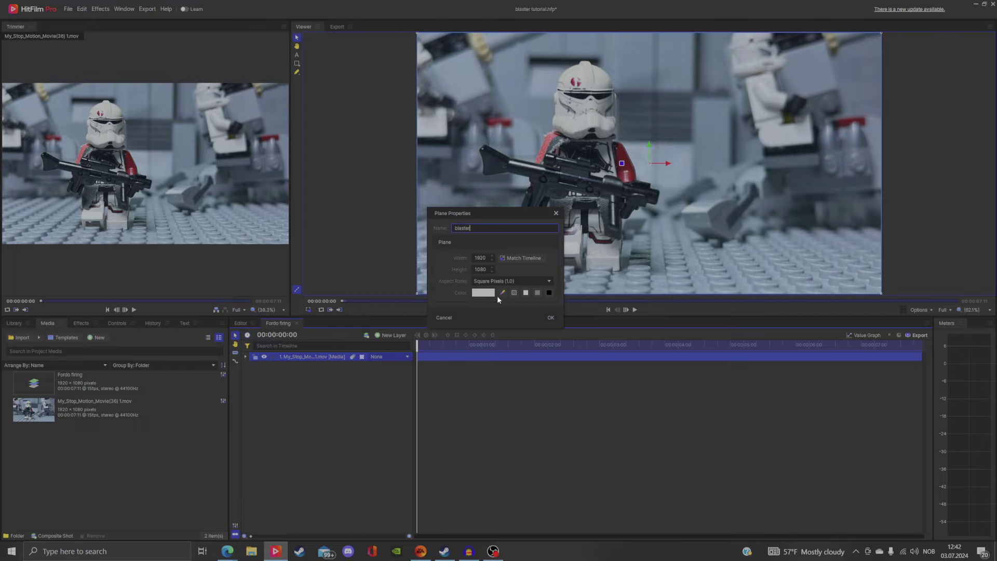
pyautogui.click(551, 318)
# Hide the blaster plane and trim its layer to a short segment of a few frames starting at 00:00:03:03
pyautogui.scroll(-2, 582, 164)
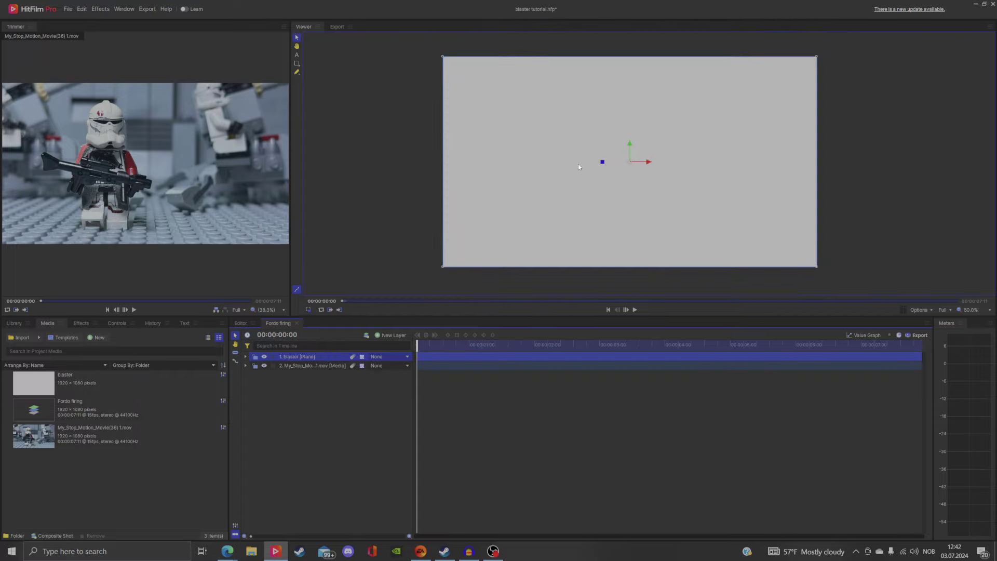
pyautogui.moveTo(635, 203); pyautogui.dragTo(616, 205)
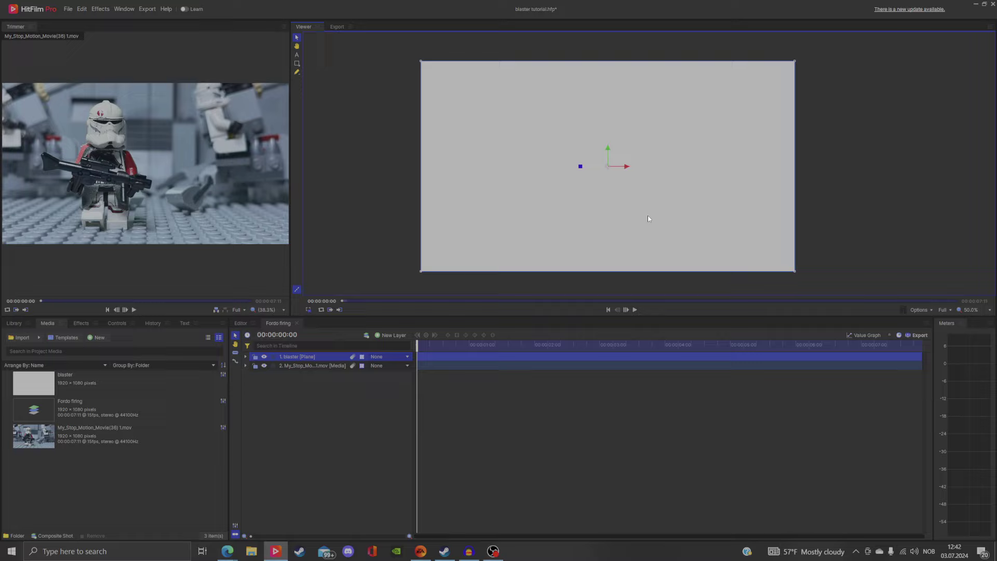
pyautogui.click(264, 357)
pyautogui.moveTo(418, 357); pyautogui.dragTo(517, 362)
pyautogui.moveTo(418, 345); pyautogui.dragTo(515, 353)
pyautogui.moveTo(922, 357); pyautogui.dragTo(643, 360)
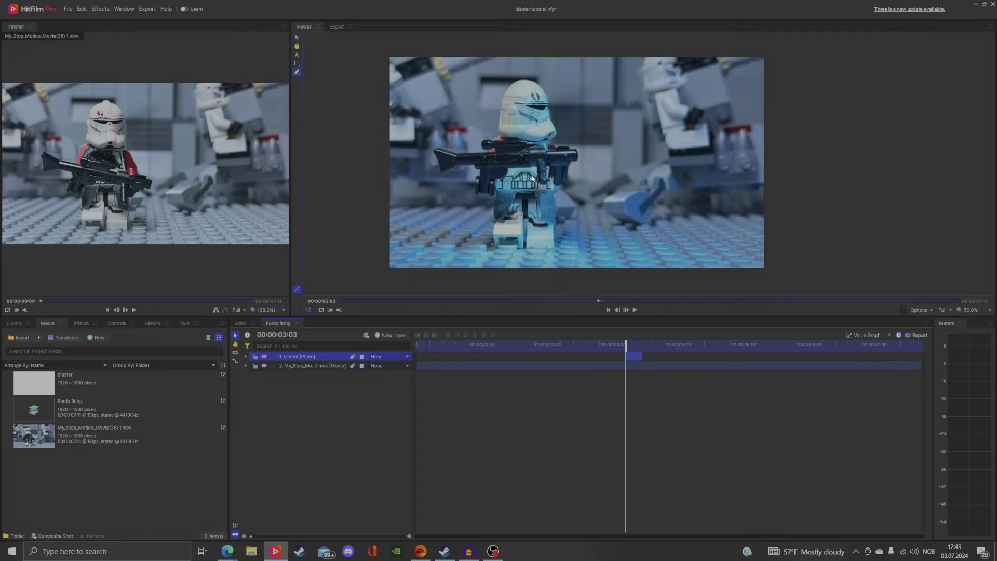
# Draw a bolt-shaped freehand mask on the blaster plane extending forward from the gun's muzzle, and make the plane visible again
pyautogui.scroll(5, 569, 151)
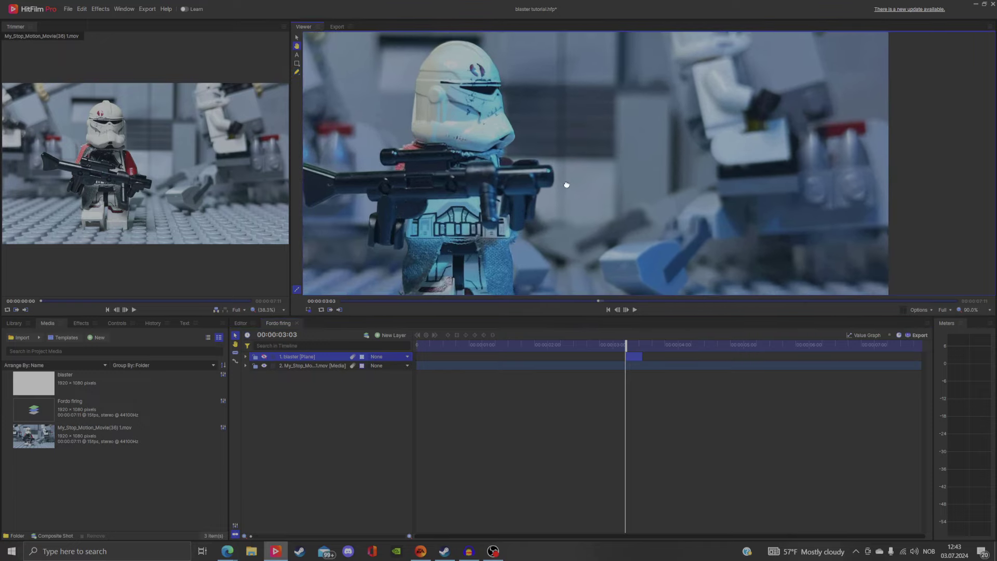
pyautogui.moveTo(555, 175); pyautogui.dragTo(538, 169)
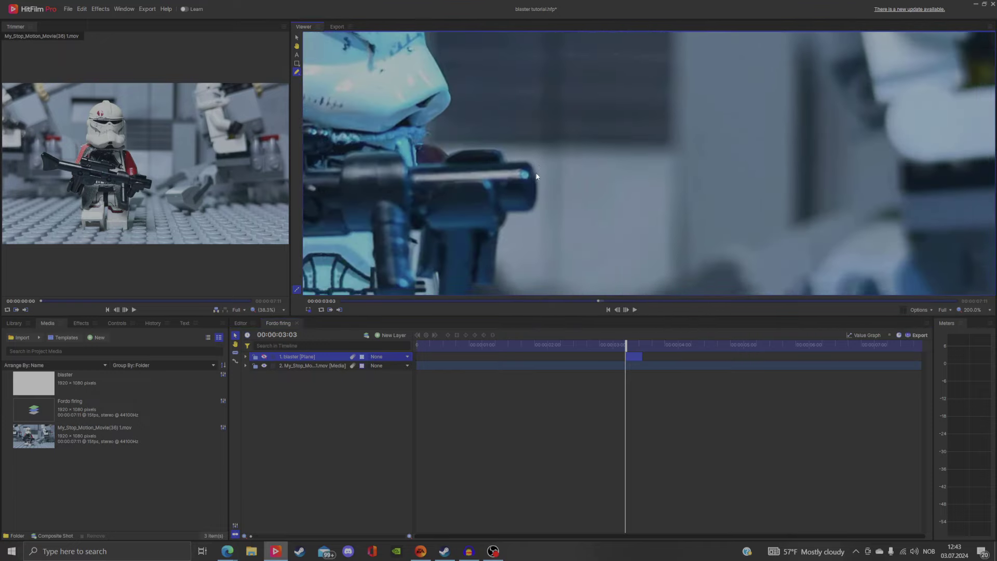
pyautogui.click(533, 168)
pyautogui.click(536, 181)
pyautogui.click(536, 195)
pyautogui.click(536, 206)
pyautogui.click(612, 202)
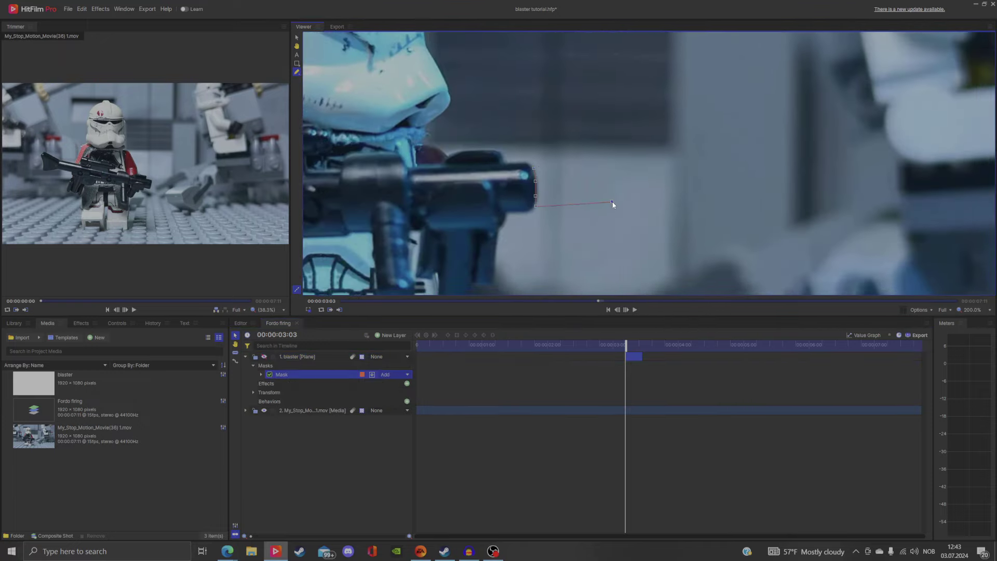
pyautogui.click(607, 162)
pyautogui.click(265, 357)
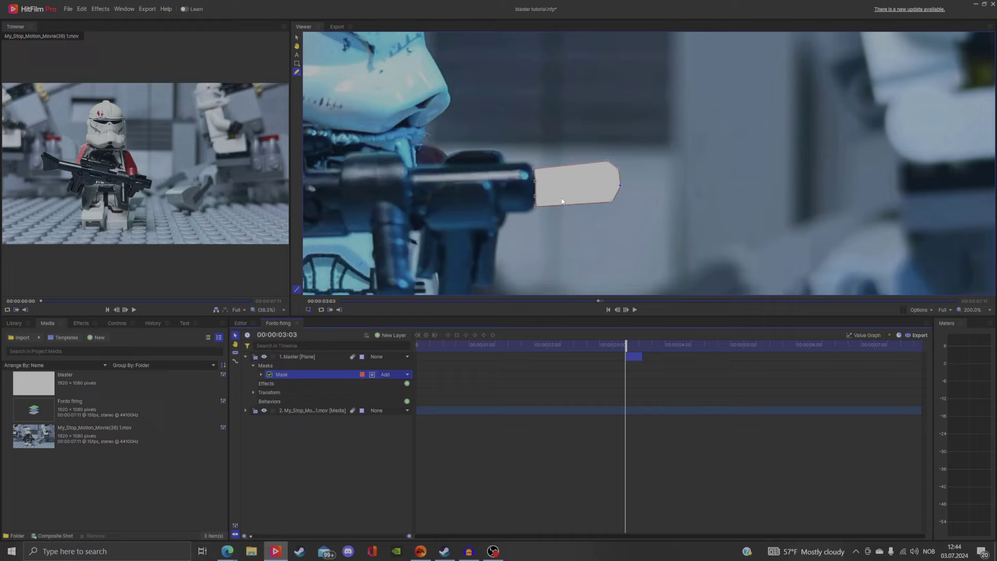
# Adjust the mask's tip and muzzle-end points so the bolt lines up with the gun barrel
pyautogui.scroll(-1, 562, 201)
pyautogui.scroll(1, 580, 188)
pyautogui.moveTo(569, 144); pyautogui.dragTo(676, 285)
pyautogui.moveTo(607, 218); pyautogui.dragTo(603, 216)
pyautogui.moveTo(502, 170); pyautogui.dragTo(532, 237)
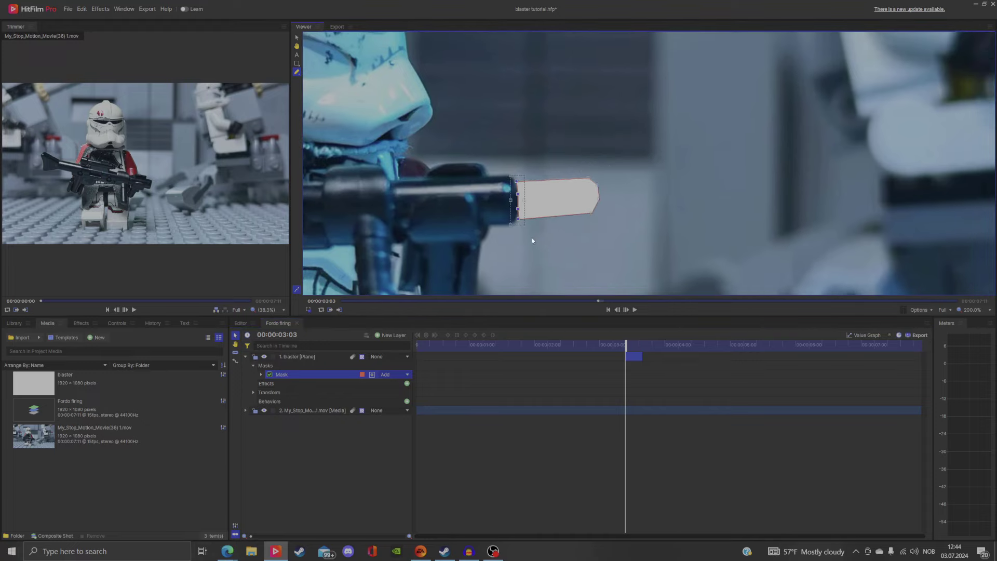
pyautogui.scroll(1, 521, 222)
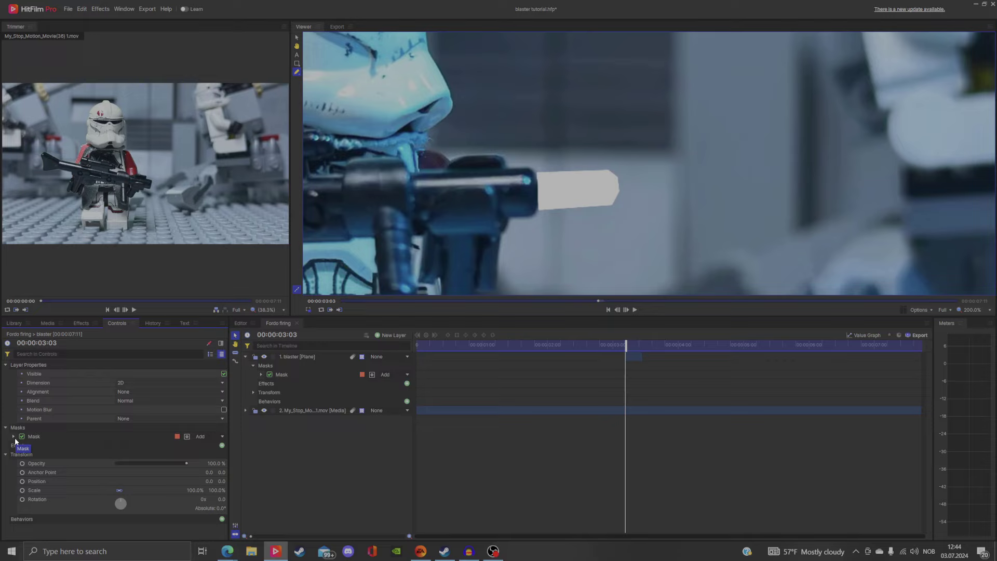
# Set the mask's expansion, feather strength and roundness to 10 px each, and fine-tune the points at the bolt's tip
pyautogui.click(13, 437)
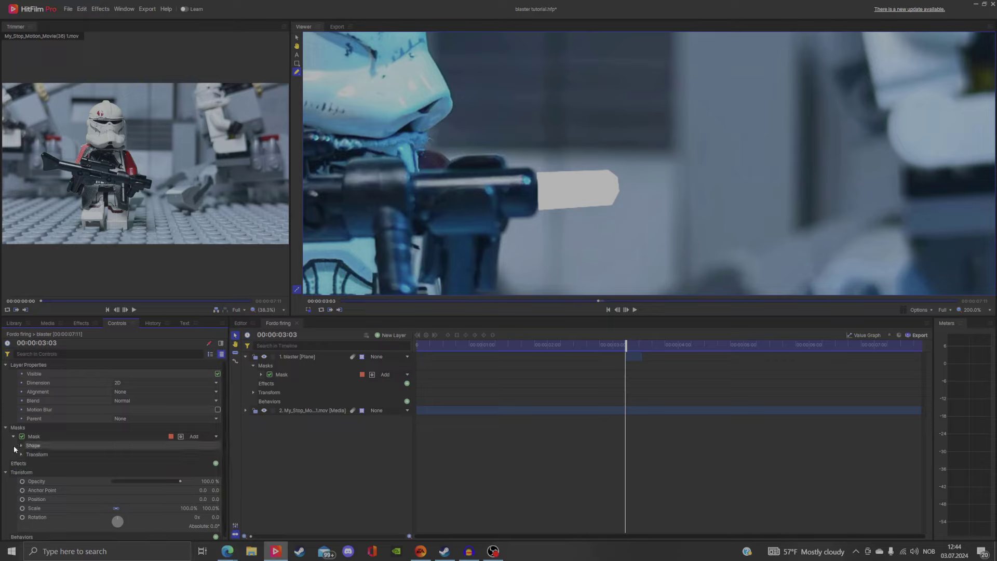
pyautogui.click(21, 445)
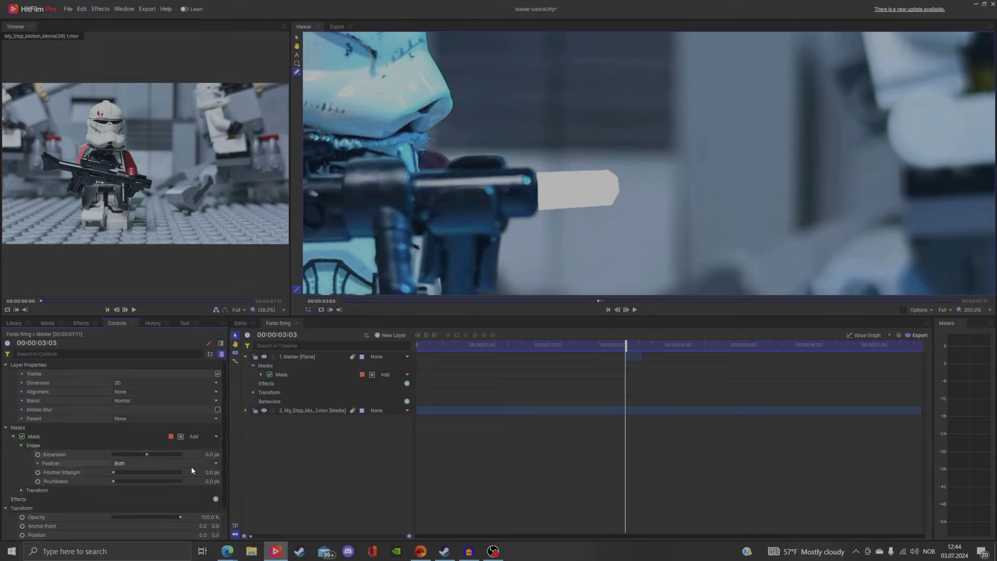
pyautogui.click(215, 455)
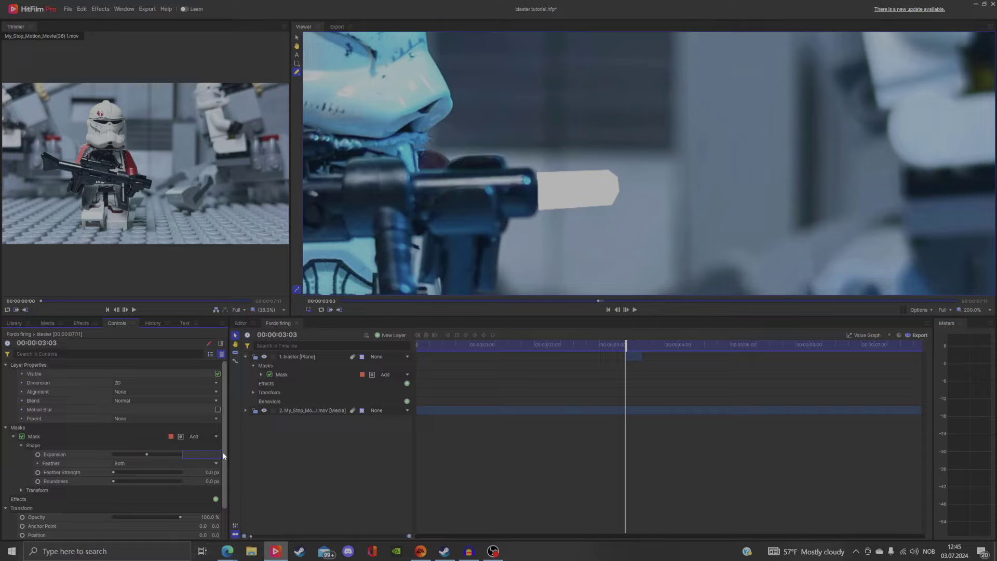
pyautogui.write('10')
pyautogui.press('Return')
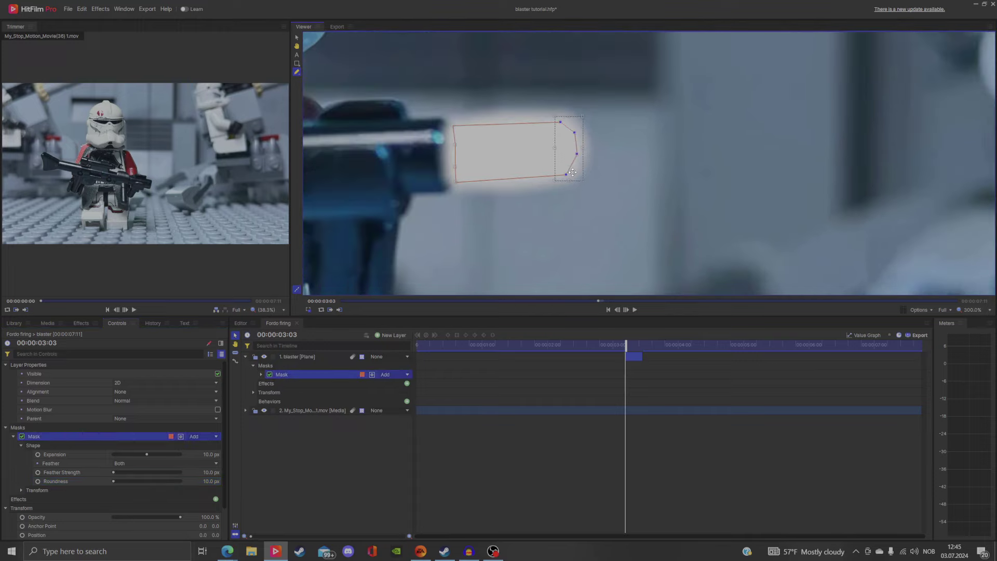
pyautogui.moveTo(573, 173); pyautogui.dragTo(573, 171)
# Find the Neon Glow effect and apply it to the blaster plane
pyautogui.click(81, 323)
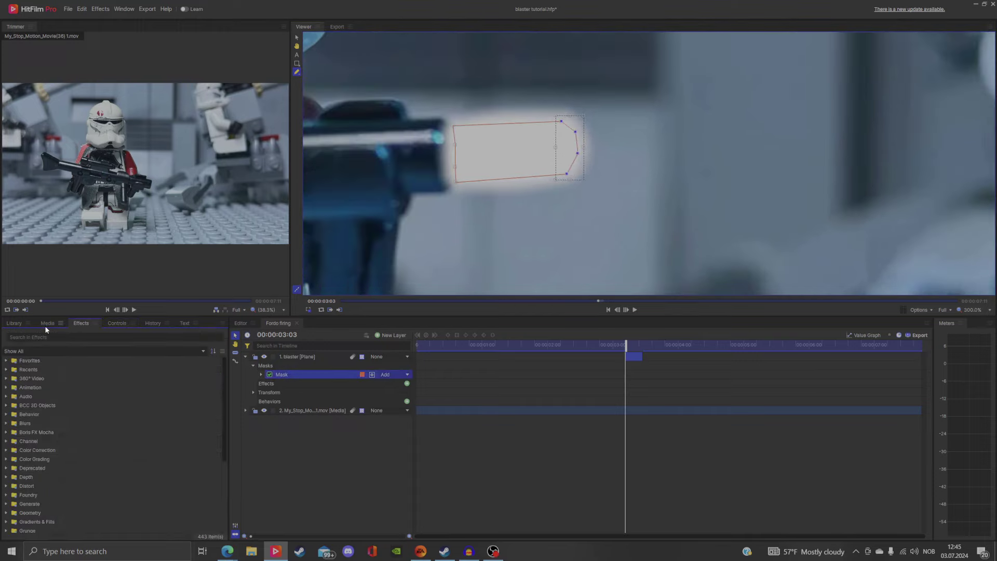
pyautogui.click(89, 336)
pyautogui.write('neon glo')
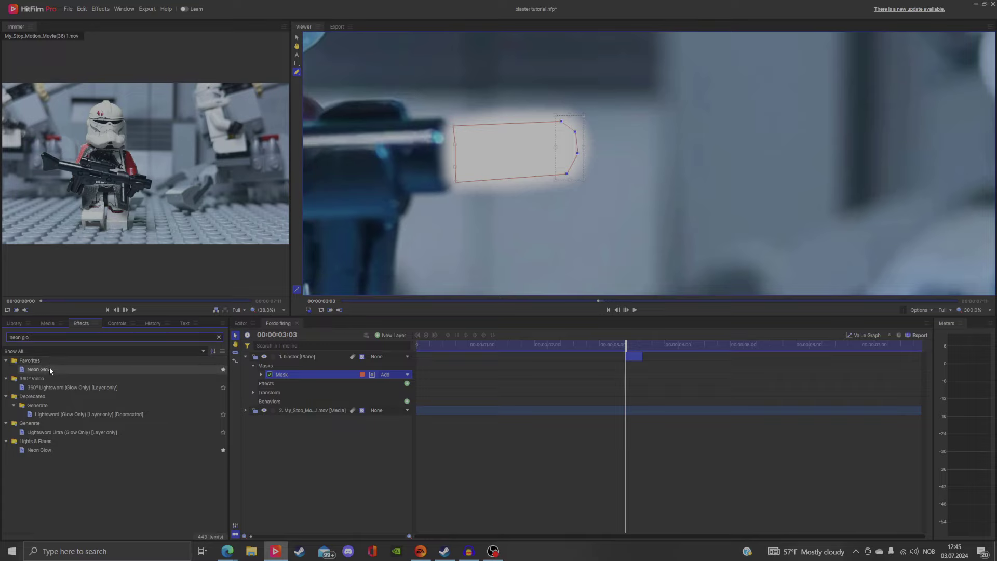
pyautogui.moveTo(49, 369); pyautogui.dragTo(163, 383)
pyautogui.moveTo(298, 382); pyautogui.dragTo(311, 376)
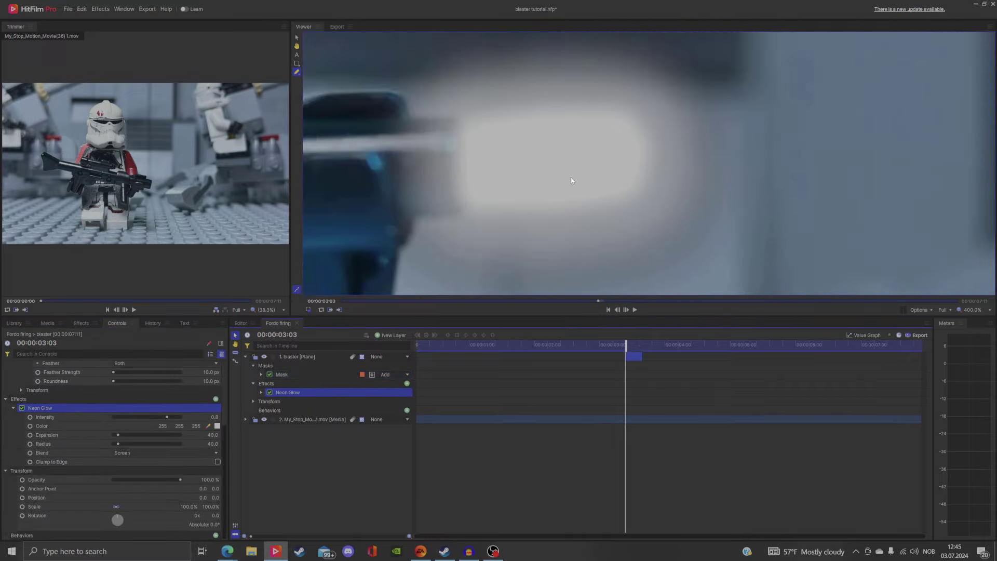
# Change the Neon Glow color to bright blue (0, 85, 255)
pyautogui.scroll(-2, 571, 177)
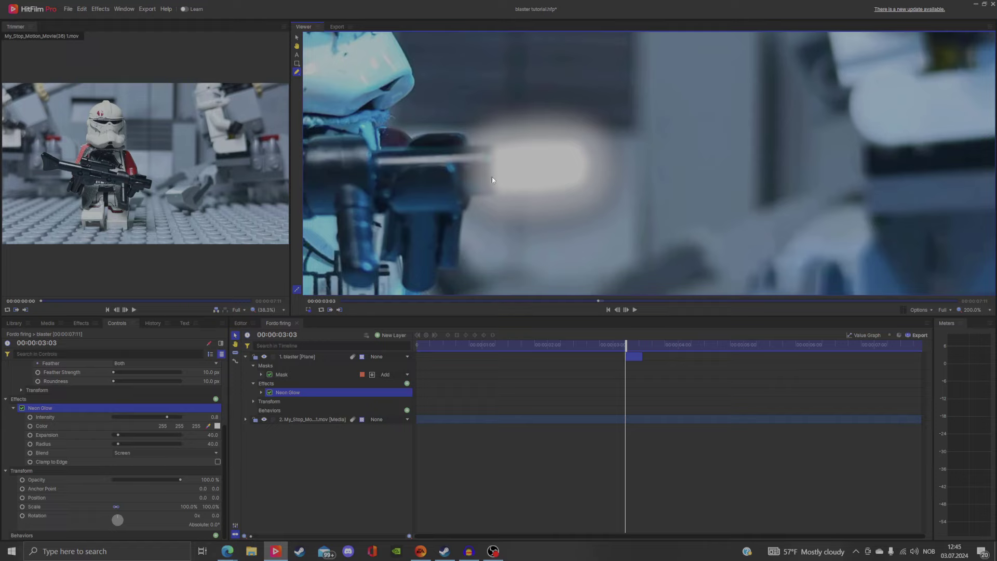
pyautogui.click(218, 426)
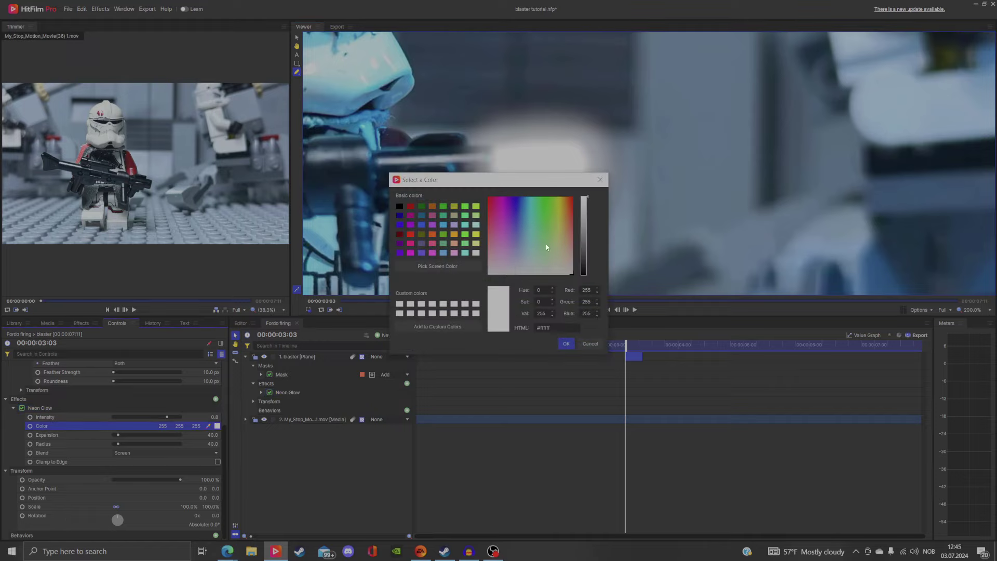
pyautogui.click(423, 226)
pyautogui.click(568, 344)
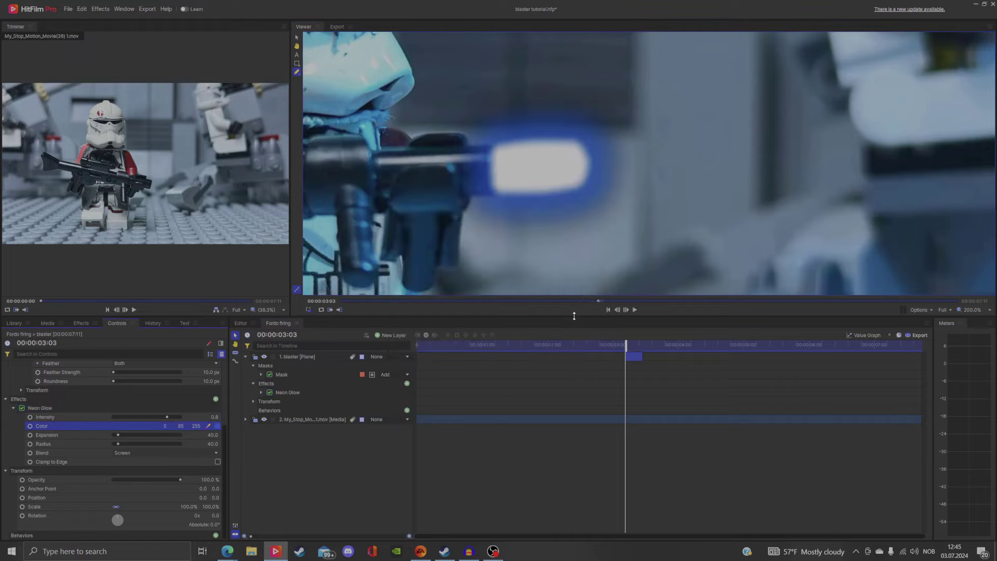
# Set the Neon Glow intensity to 1.0, its expansion to about 66.5 and its radius to about 133.1
pyautogui.scroll(-3, 537, 188)
pyautogui.scroll(3, 537, 172)
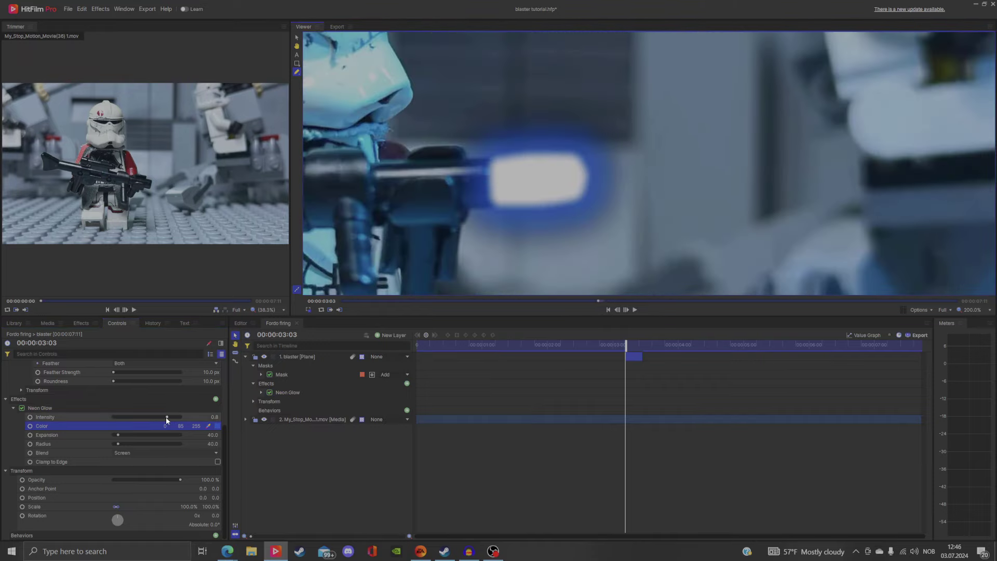
pyautogui.click(167, 417)
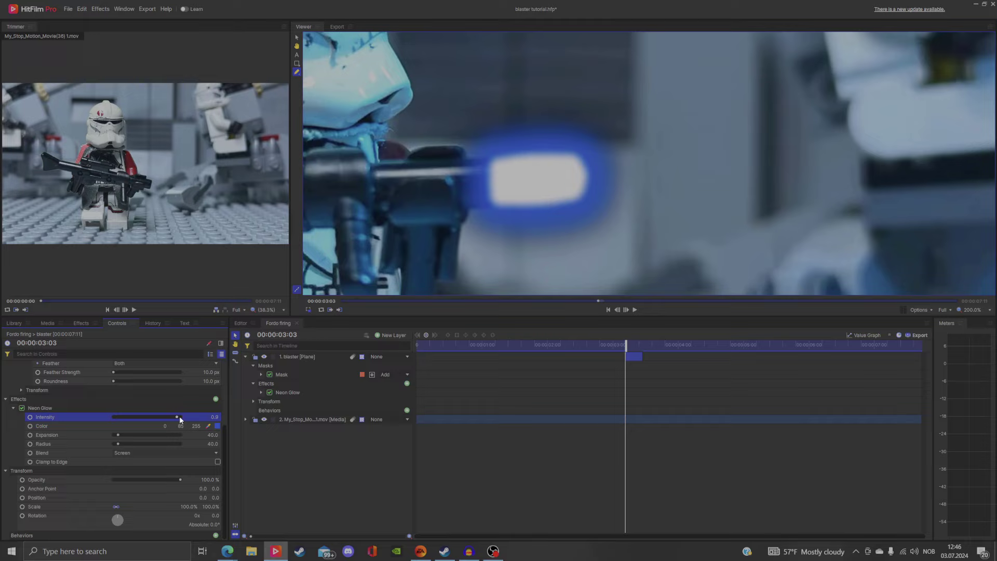
pyautogui.moveTo(118, 438); pyautogui.dragTo(131, 444)
pyautogui.scroll(-4, 454, 159)
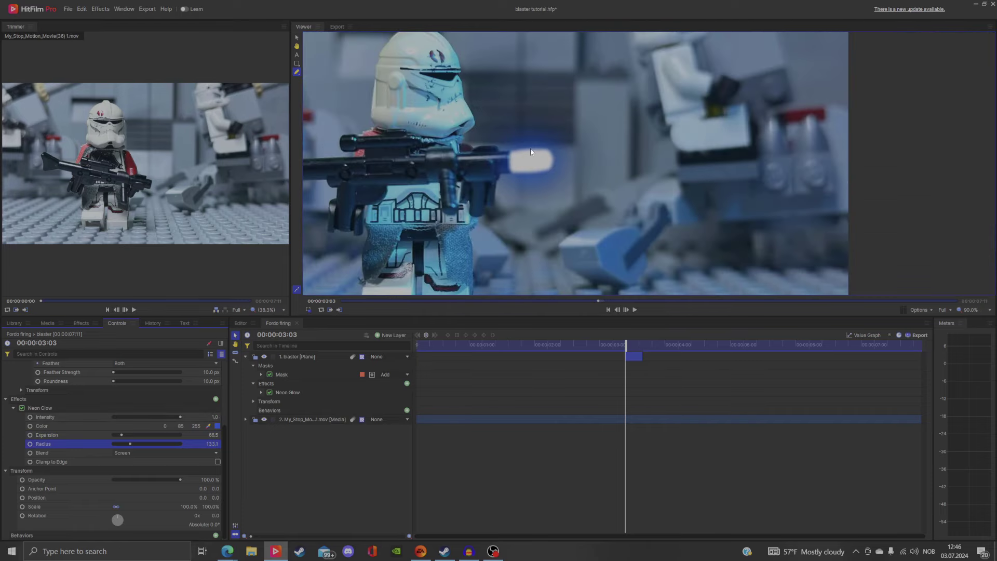
pyautogui.click(455, 159)
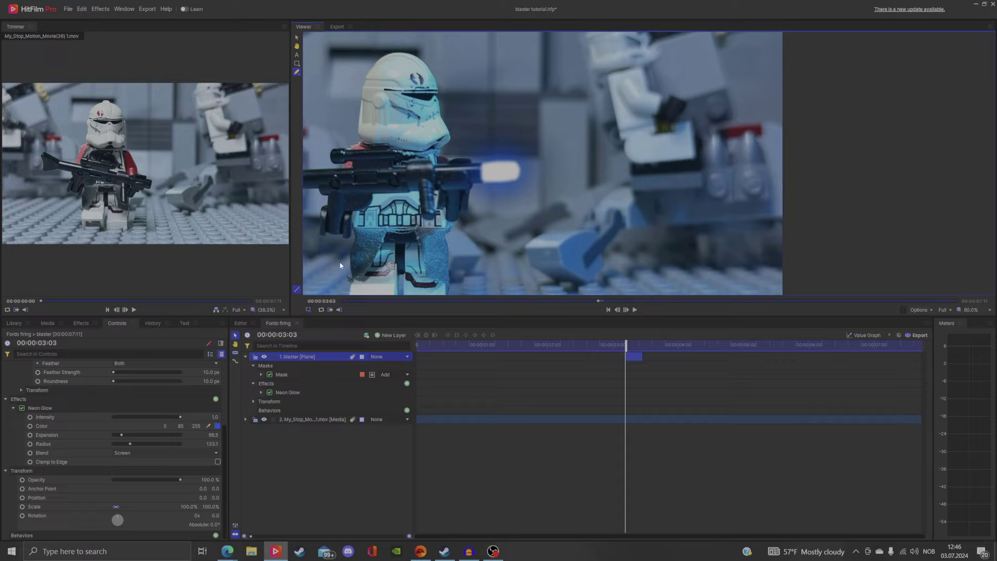
# Set the Neon Glow effect's blend mode to Add and check the bolt's glow up close
pyautogui.click(151, 454)
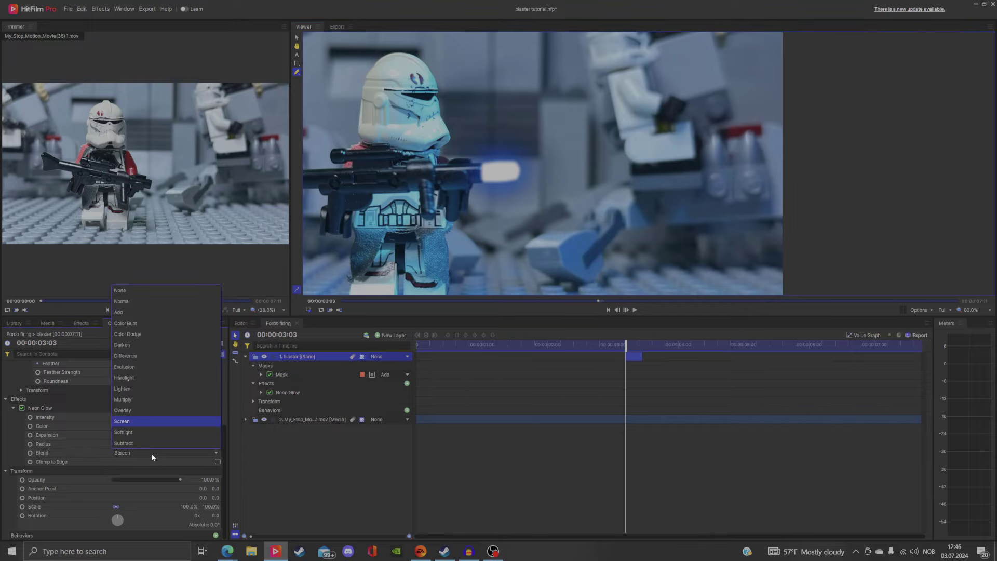
pyautogui.click(158, 313)
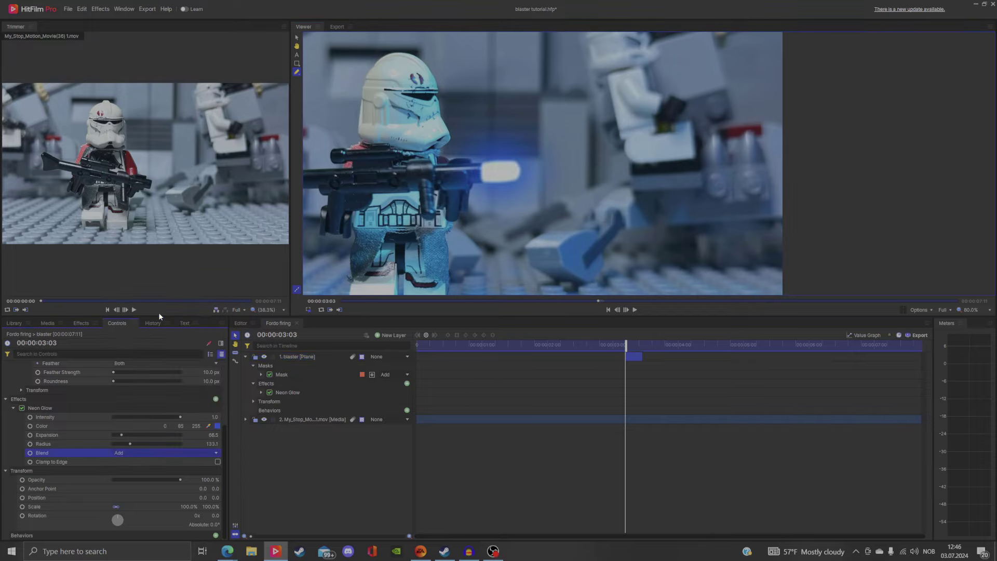
pyautogui.scroll(3, 514, 156)
pyautogui.scroll(-3, 501, 175)
pyautogui.scroll(3, 522, 145)
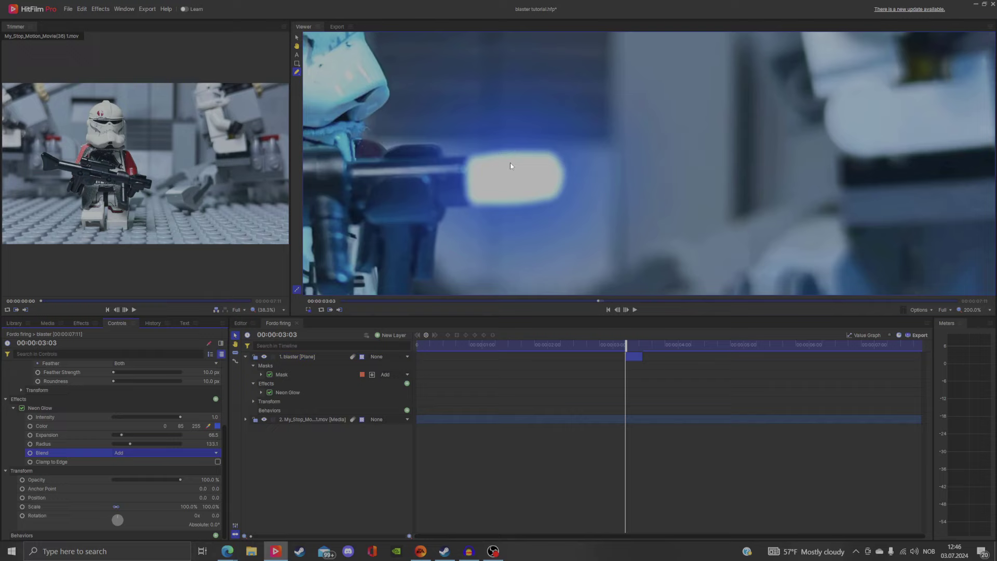
pyautogui.scroll(-4, 500, 196)
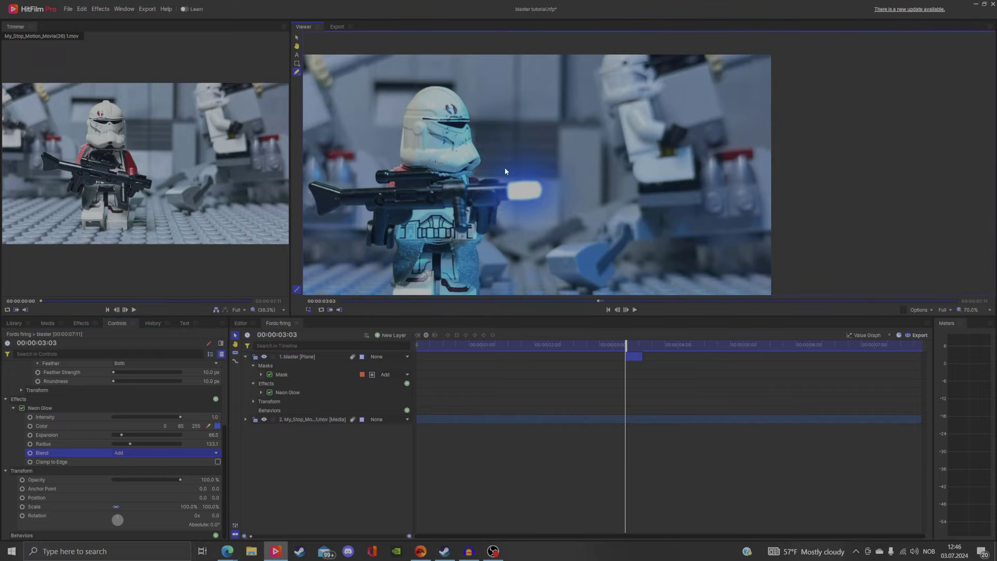
pyautogui.scroll(2, 558, 164)
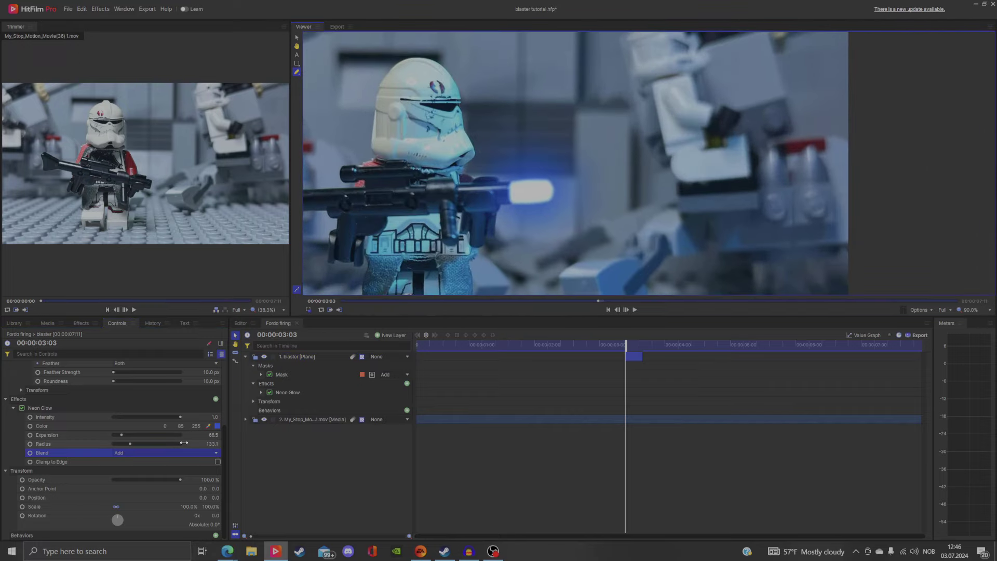
# Set the blend mode of the blaster plane layer itself to Add and check the brighter bolt in the shot
pyautogui.scroll(3, 141, 413)
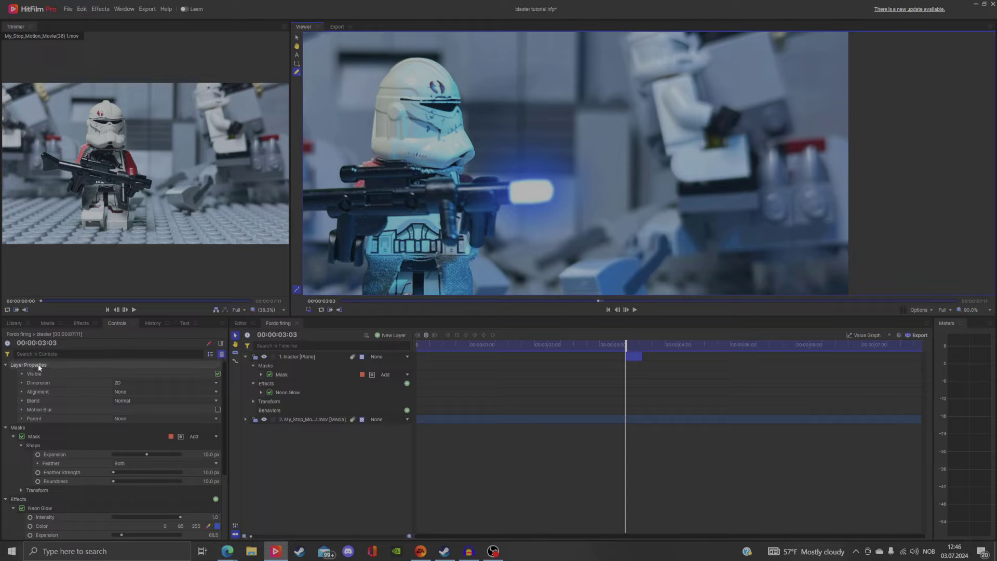
pyautogui.click(142, 401)
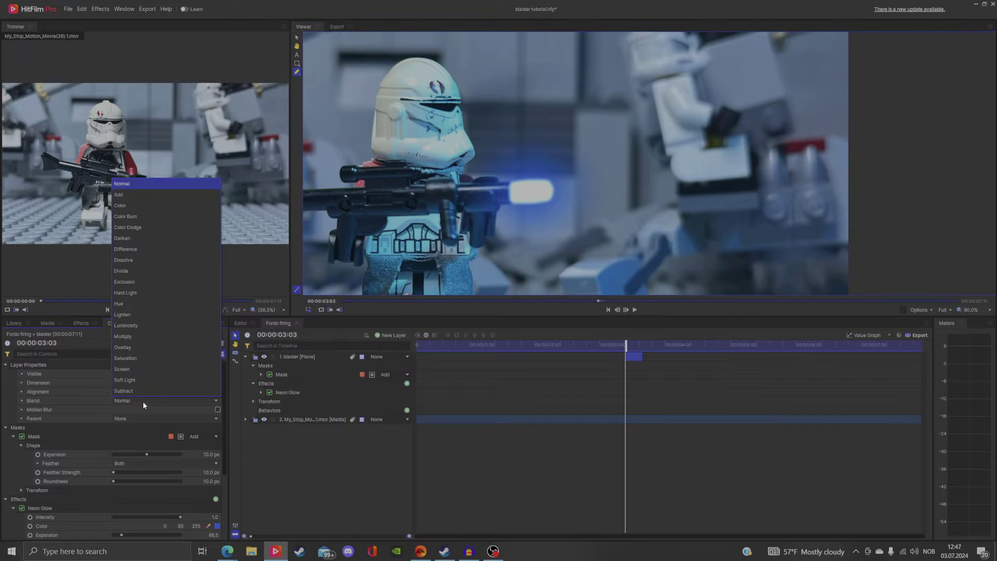
pyautogui.click(147, 193)
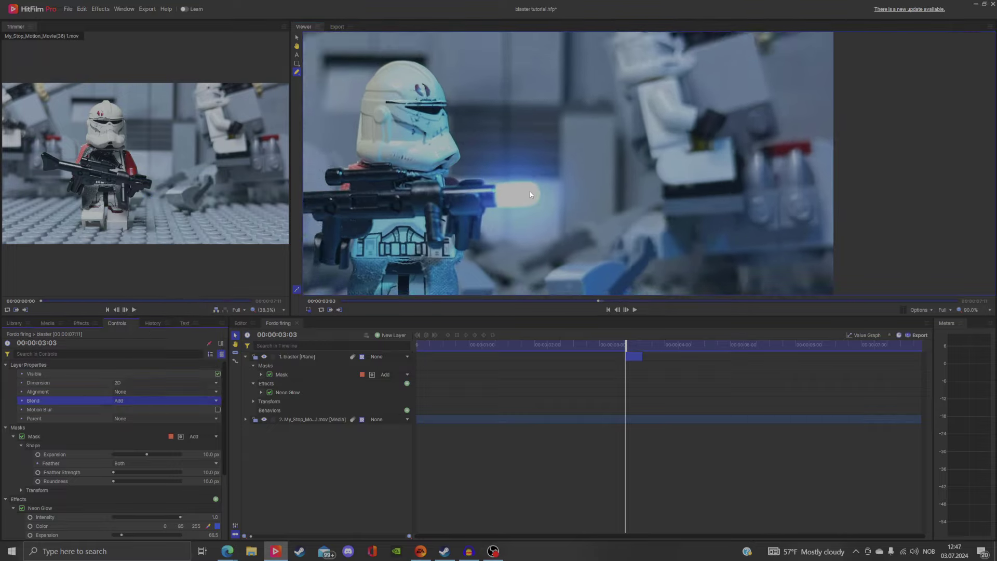
pyautogui.scroll(1, 504, 176)
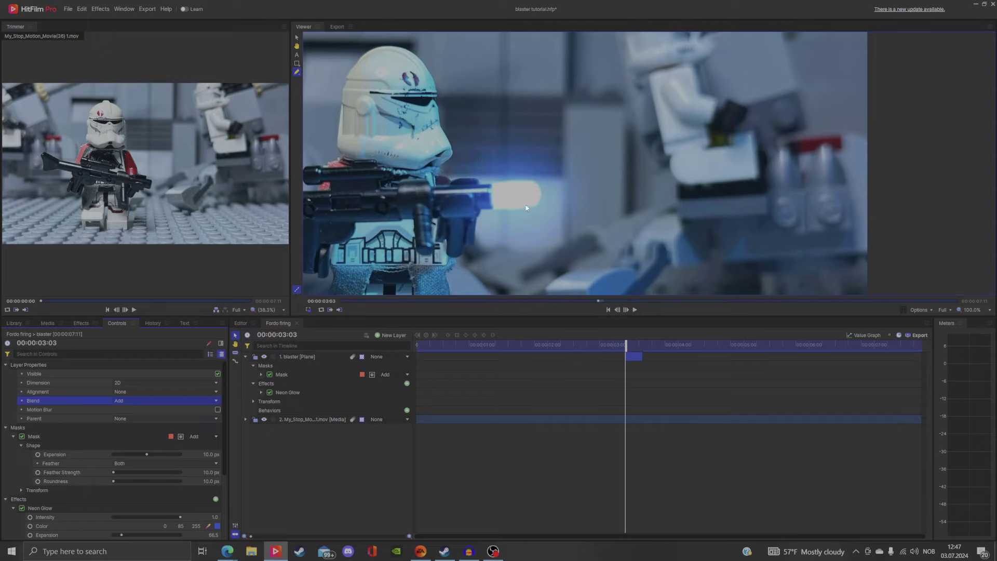
pyautogui.scroll(-2, 498, 208)
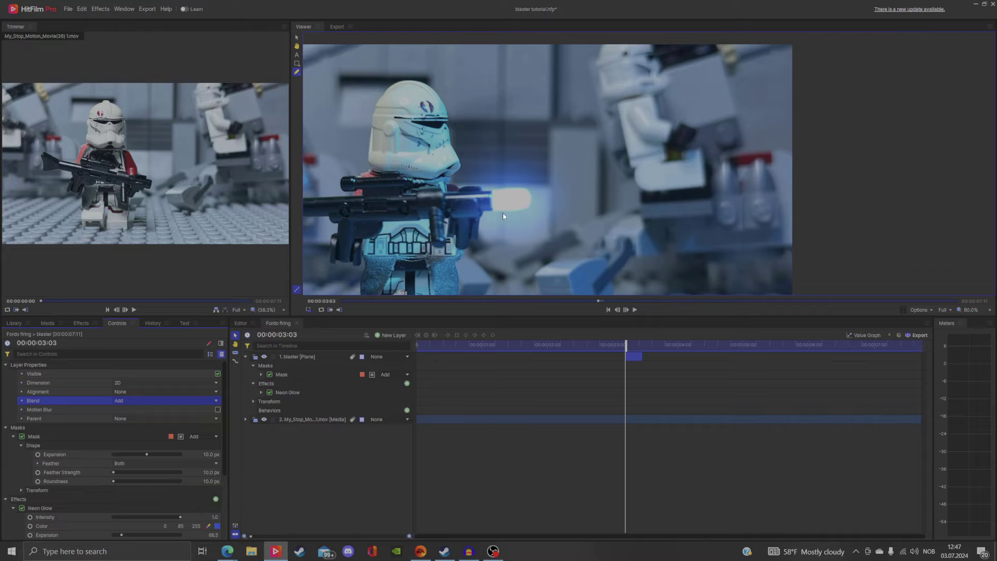
pyautogui.scroll(-2, 571, 177)
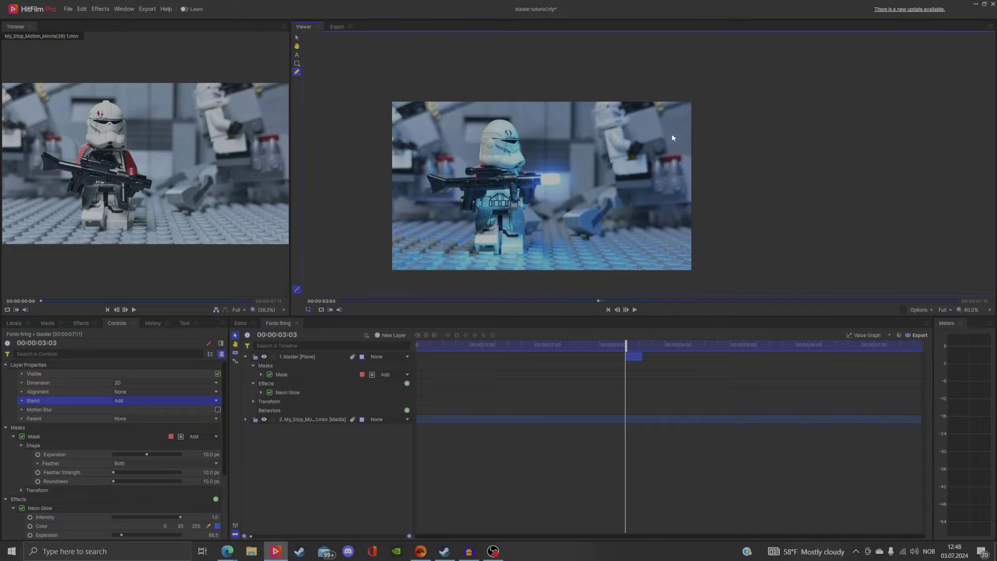
pyautogui.scroll(3, 556, 181)
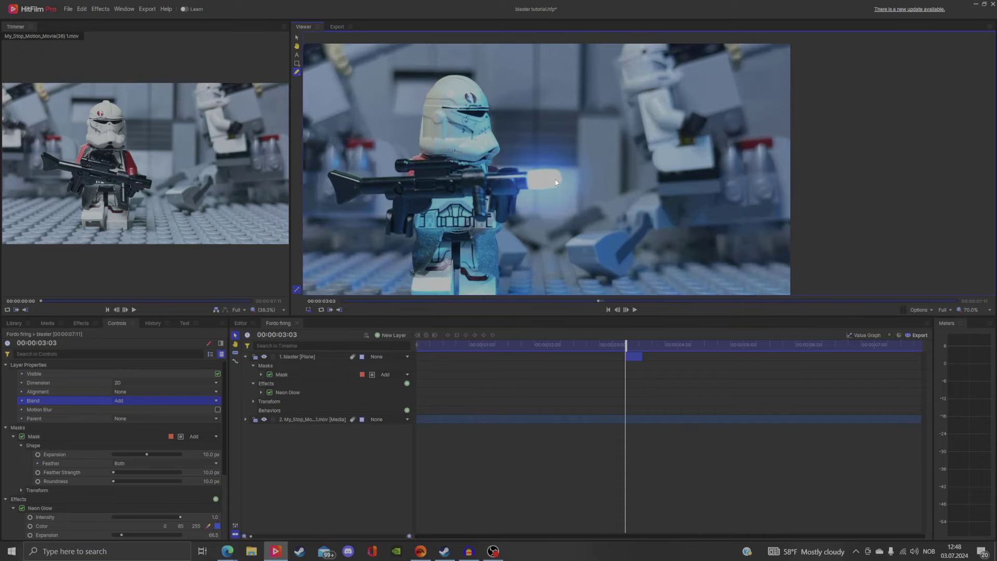
pyautogui.scroll(2, 543, 233)
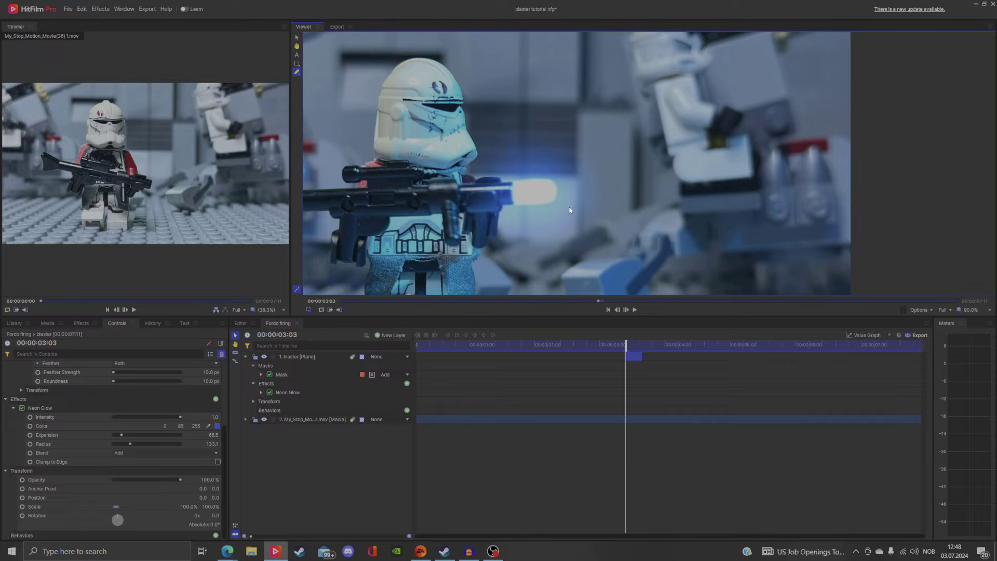
# Enable keyframing for the blaster mask's Path in its Transform properties at 00:00:03:03
pyautogui.click(626, 310)
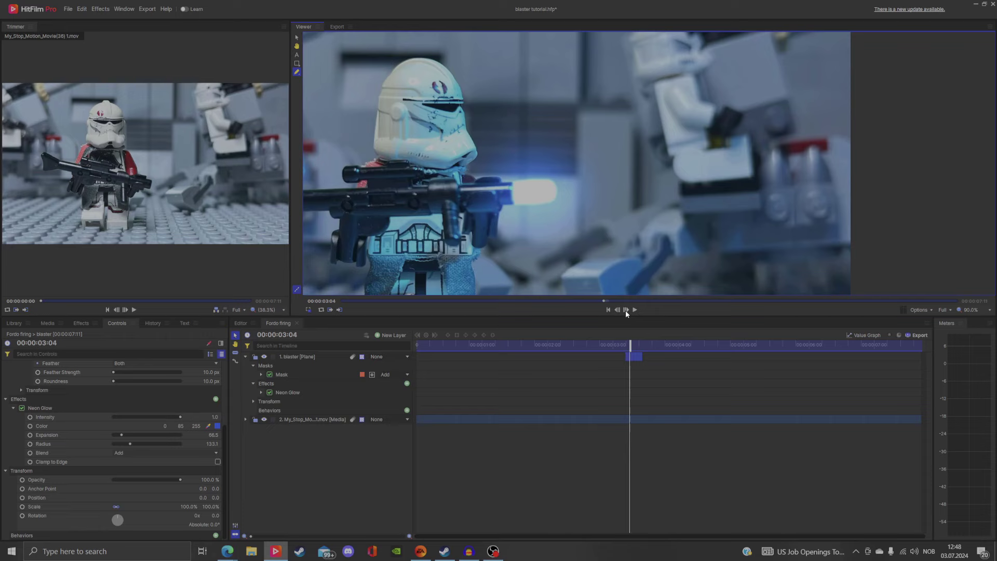
pyautogui.click(626, 309)
pyautogui.click(626, 309)
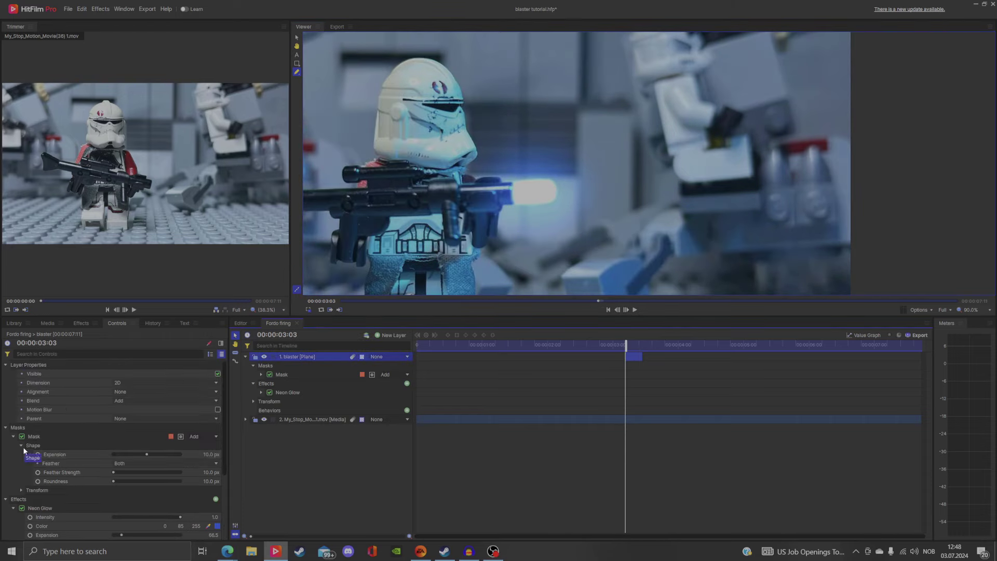
pyautogui.scroll(-1, 24, 467)
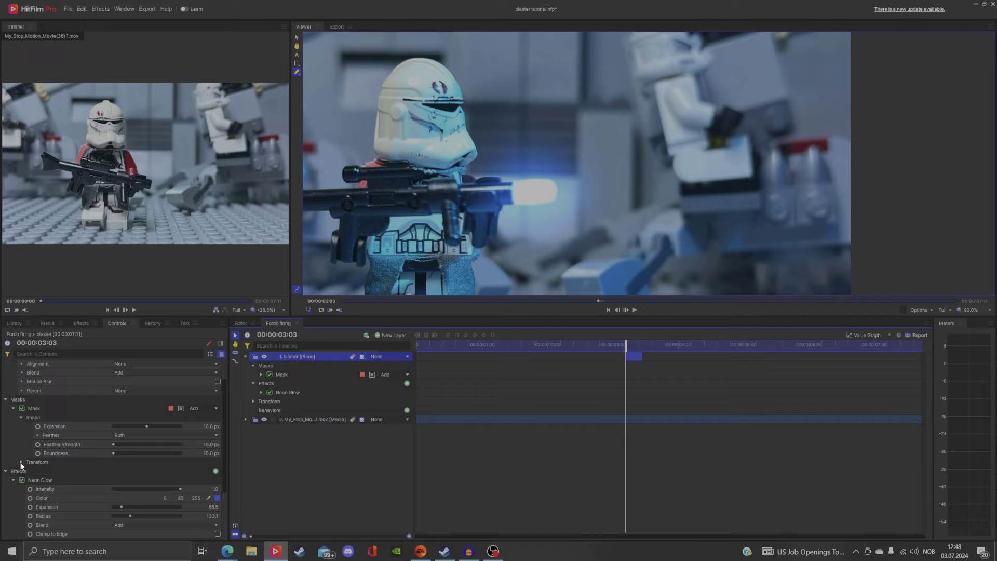
pyautogui.click(21, 462)
pyautogui.scroll(-2, 21, 463)
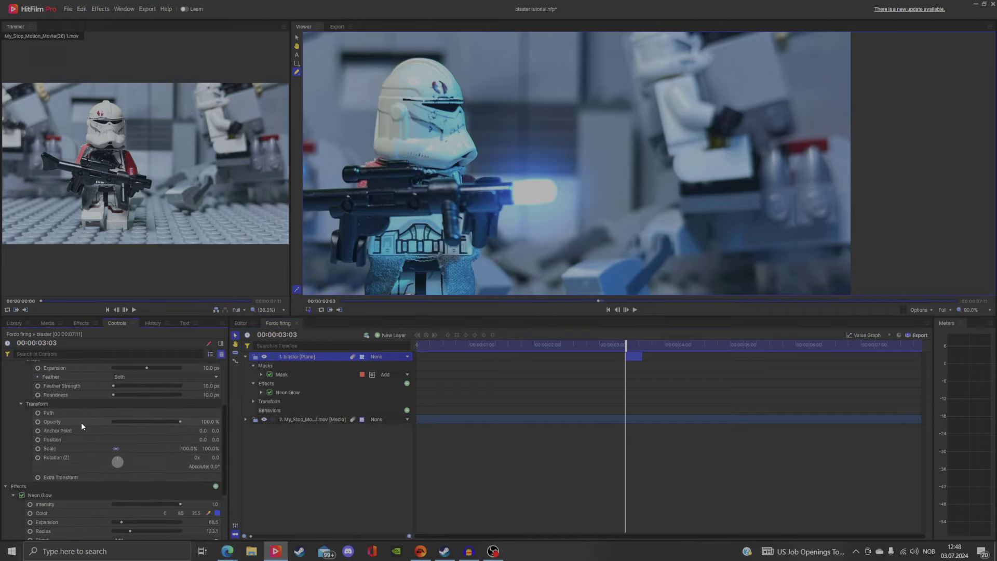
pyautogui.click(38, 413)
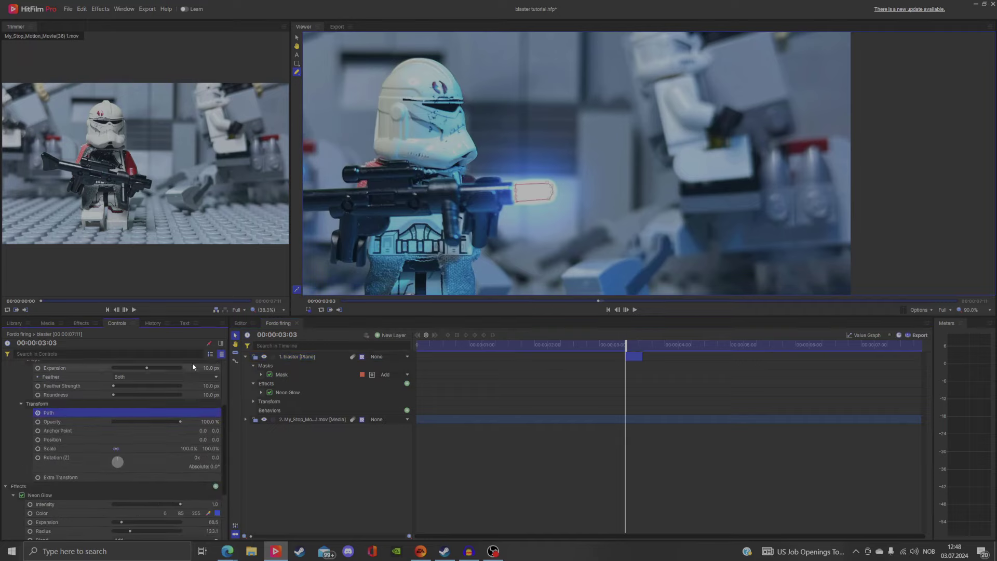
# At 00:00:03:03, stretch the tip end of the blaster mask away from the gun to form a long bolt
pyautogui.scroll(4, 528, 180)
pyautogui.scroll(-5, 663, 250)
pyautogui.press('h')
pyautogui.moveTo(686, 260); pyautogui.dragTo(625, 231)
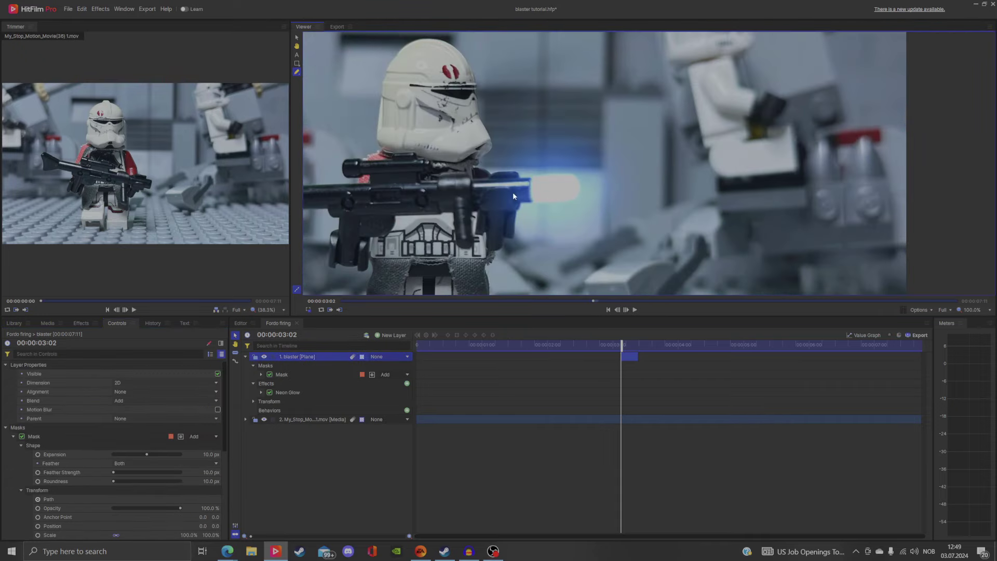
pyautogui.click(627, 309)
pyautogui.click(95, 436)
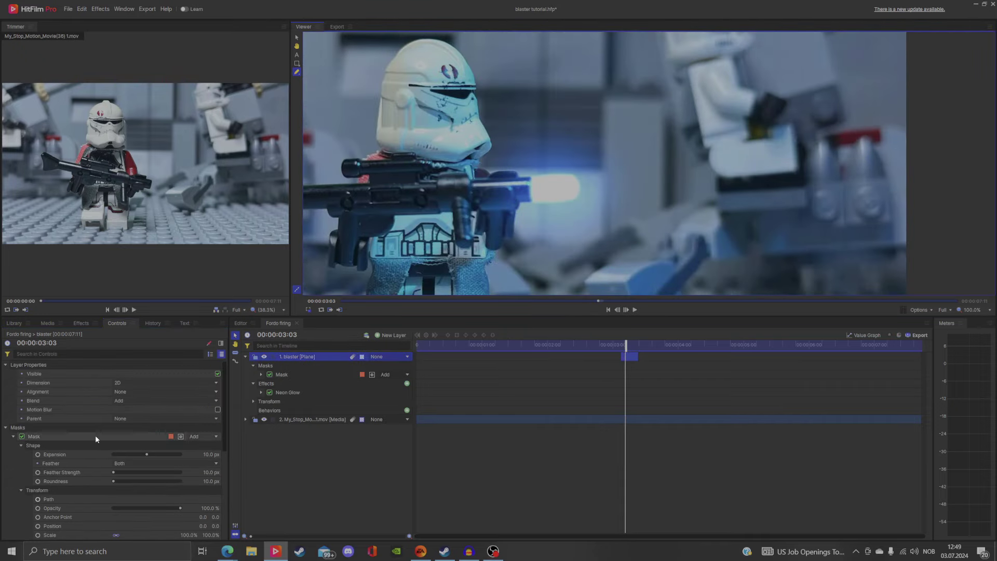
pyautogui.scroll(4, 545, 191)
pyautogui.moveTo(591, 90); pyautogui.dragTo(873, 200)
pyautogui.scroll(-1, 666, 232)
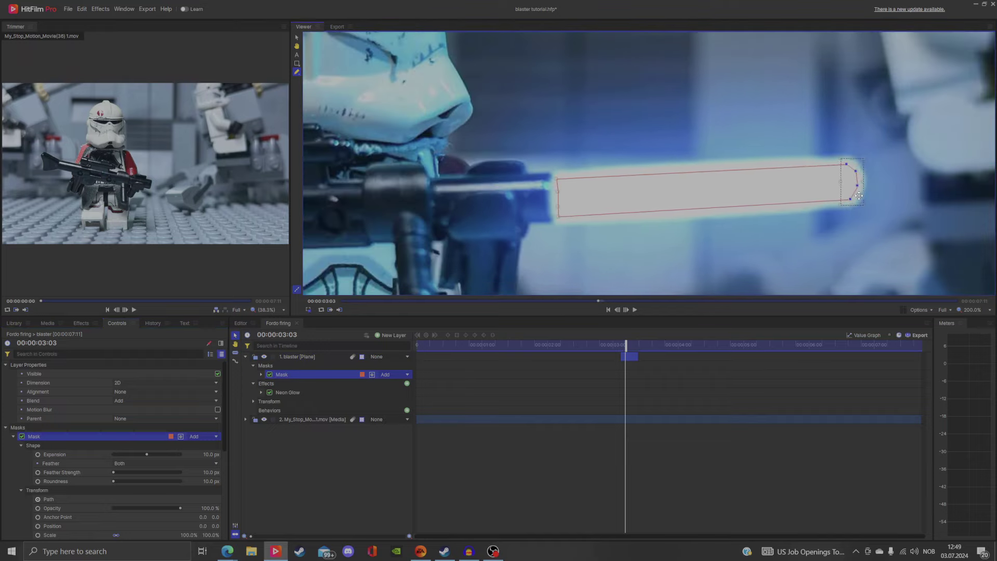
pyautogui.click(633, 354)
pyautogui.scroll(-4, 685, 250)
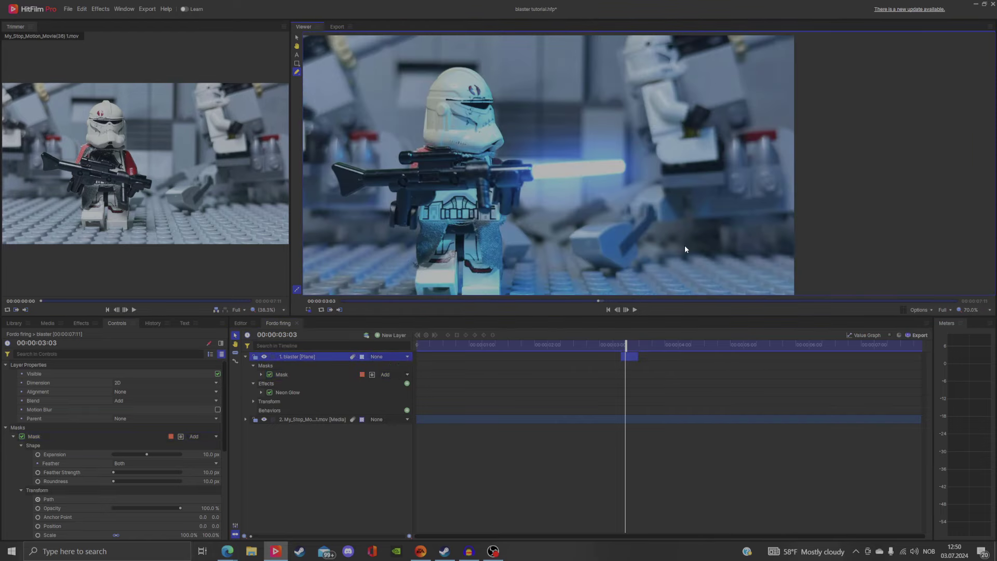
# Move the whole bolt mask forward along its flight path at 00:00:03:04 so it is beyond the frame's right edge by 00:00:03:05
pyautogui.click(627, 309)
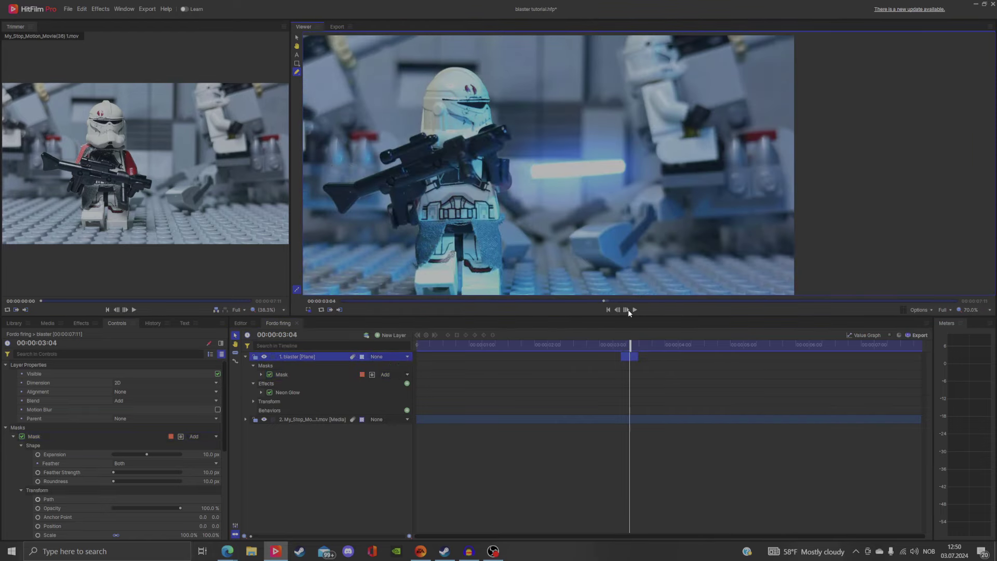
pyautogui.click(123, 436)
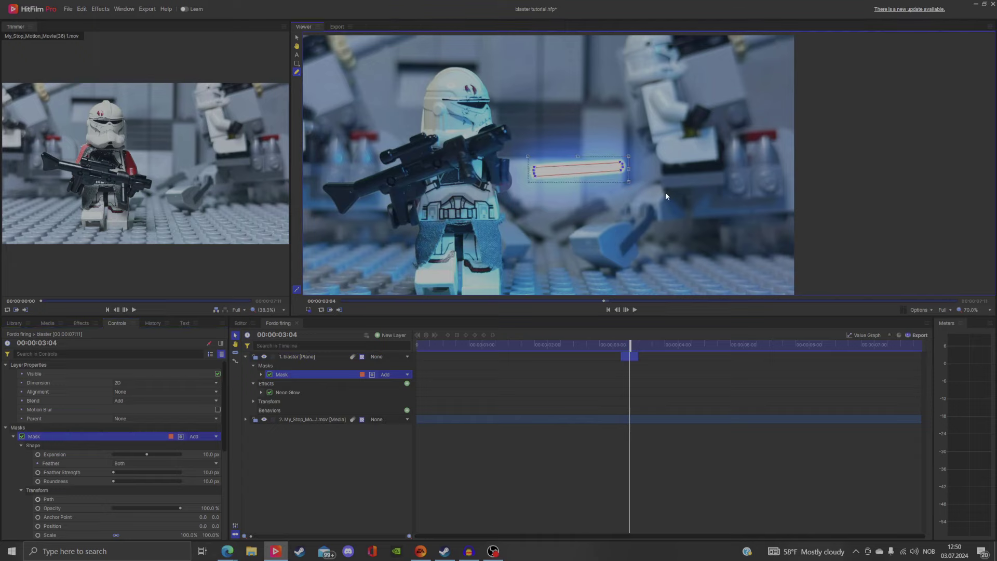
pyautogui.moveTo(621, 177); pyautogui.dragTo(658, 178)
pyautogui.moveTo(705, 173); pyautogui.dragTo(771, 173)
pyautogui.scroll(1, 665, 149)
pyautogui.press('Right')
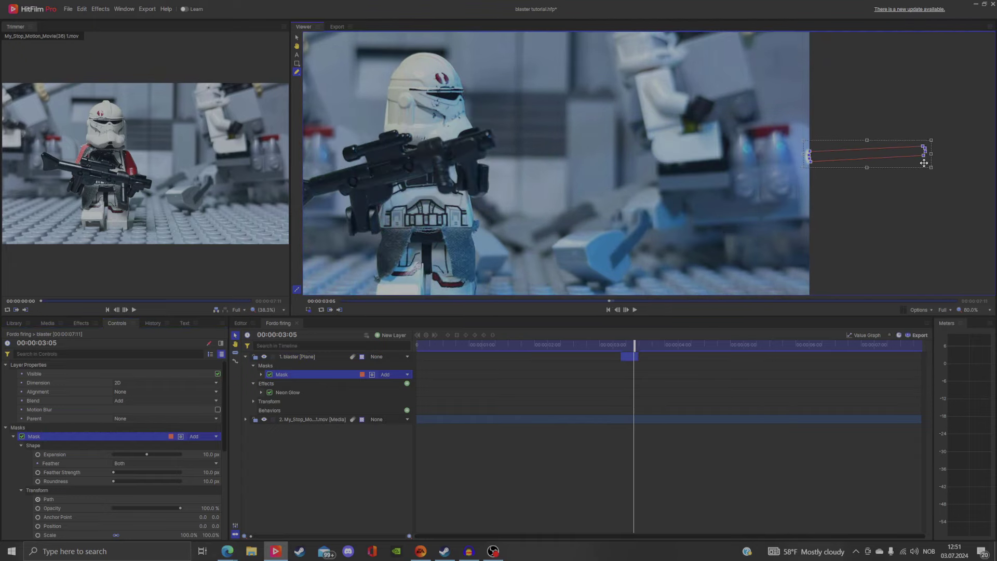
# Return to 00:00:03:02 and add a new black 1920 by 1080 plane layer
pyautogui.click(618, 310)
pyautogui.click(617, 310)
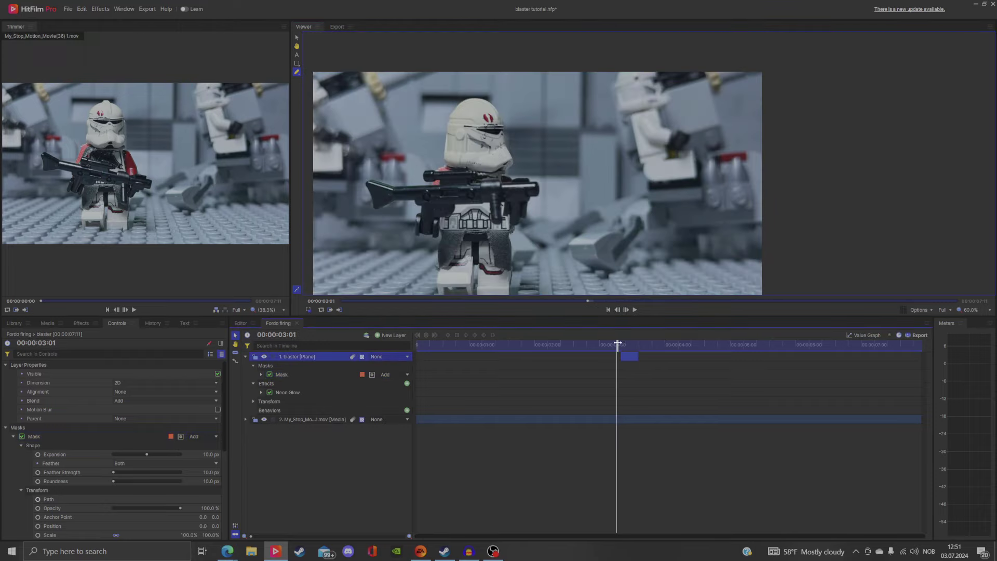
pyautogui.moveTo(617, 346)
pyautogui.mouseDown()
pyautogui.moveTo(701, 345)
pyautogui.moveTo(617, 345)
pyautogui.moveTo(646, 354)
pyautogui.moveTo(623, 356)
pyautogui.mouseUp()
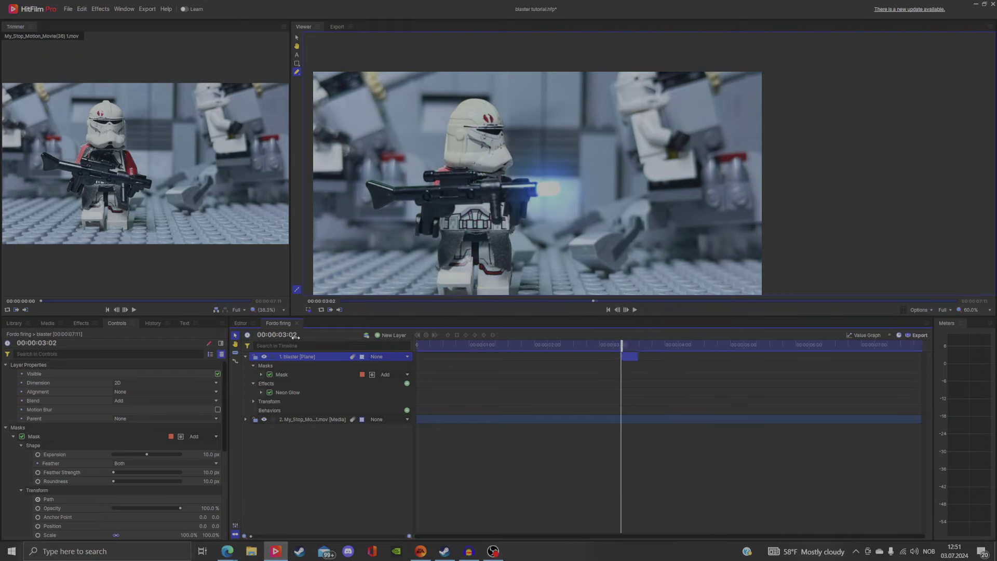
pyautogui.click(376, 335)
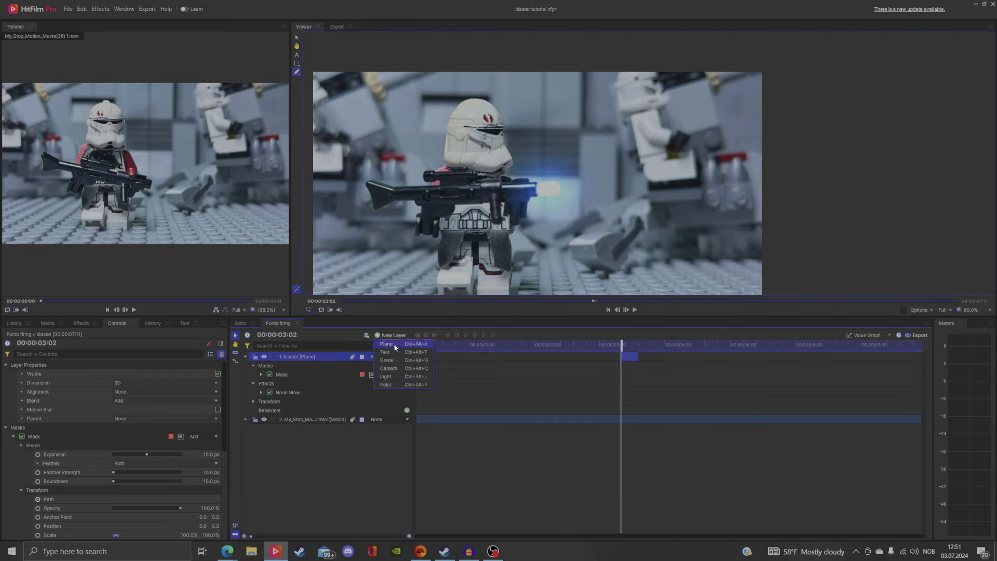
pyautogui.click(395, 344)
pyautogui.click(550, 292)
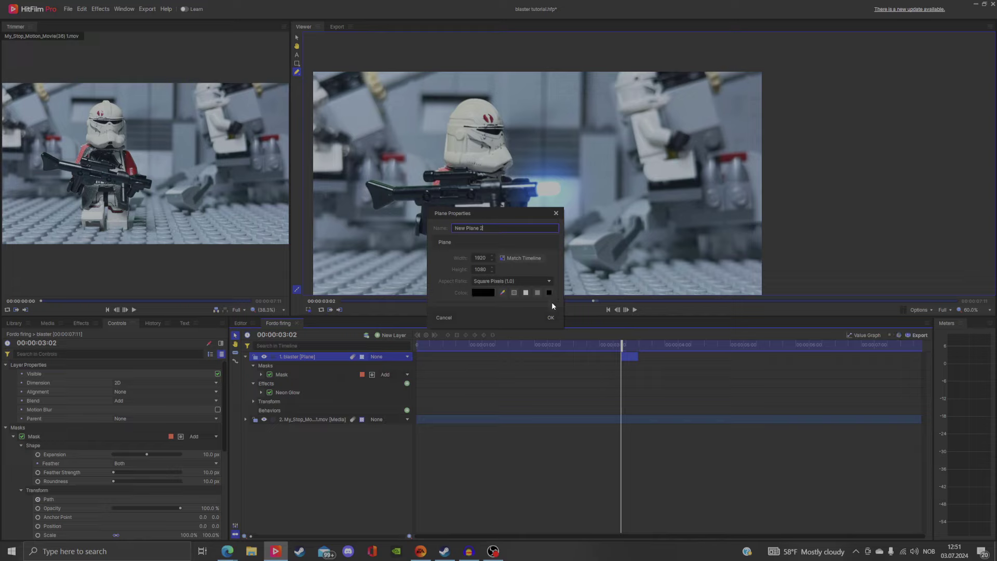
pyautogui.click(551, 318)
# Find the Light Flares effect by searching for "light f" and apply it to the new black plane
pyautogui.click(82, 324)
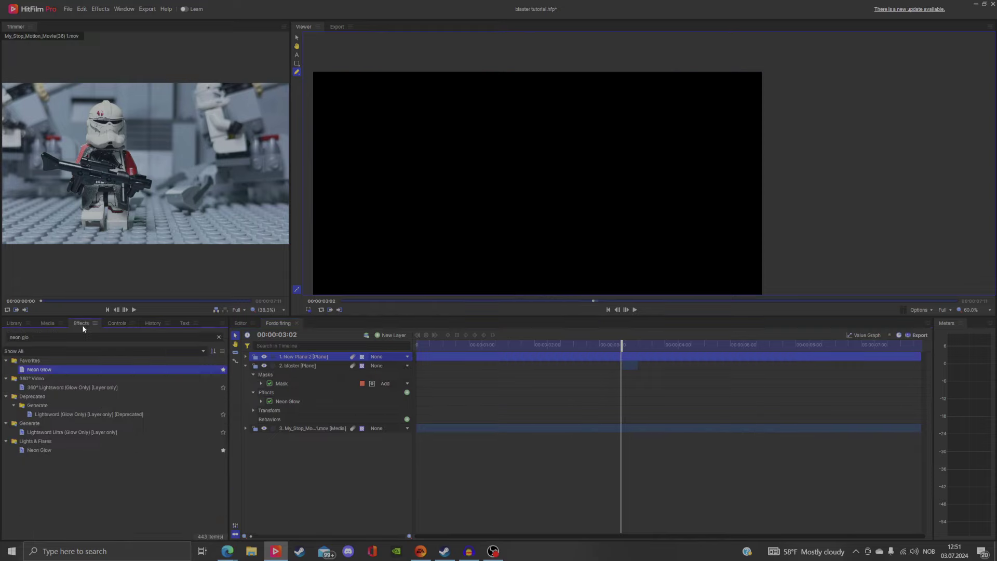
pyautogui.click(90, 337)
pyautogui.hotkey('ctrl', 'a')
pyautogui.press('BackSpace')
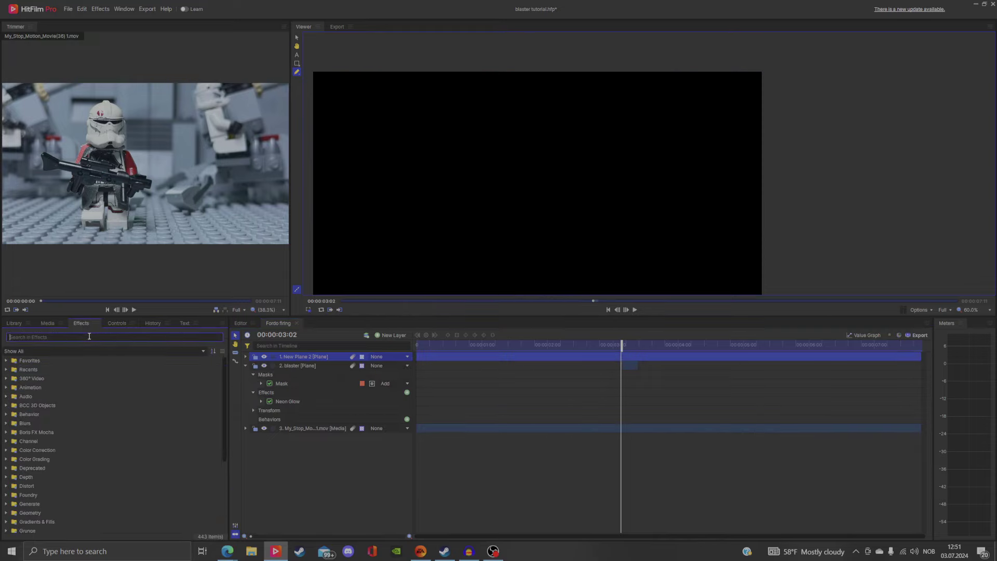
pyautogui.write('light f')
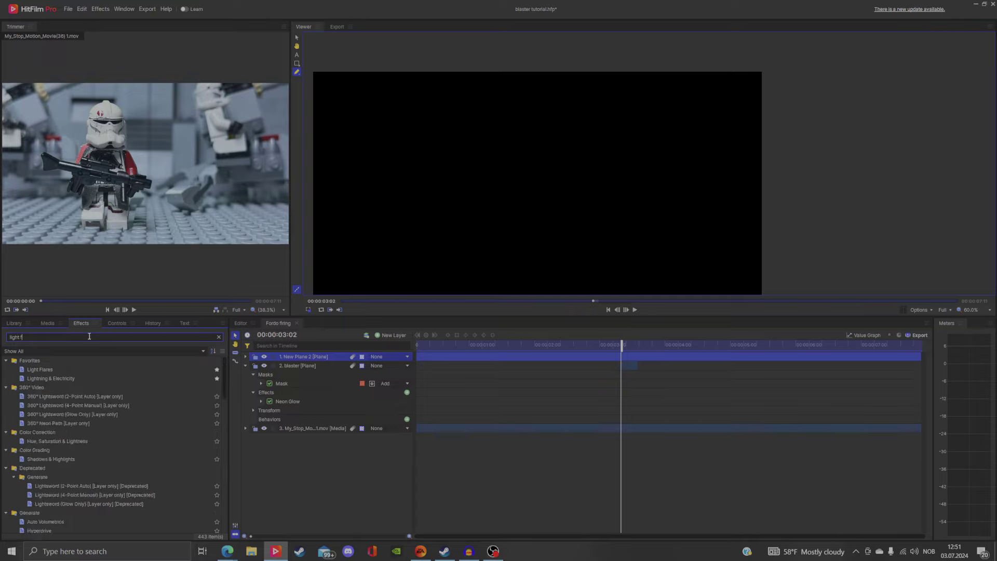
pyautogui.moveTo(39, 369); pyautogui.dragTo(293, 358)
pyautogui.scroll(-2, 503, 152)
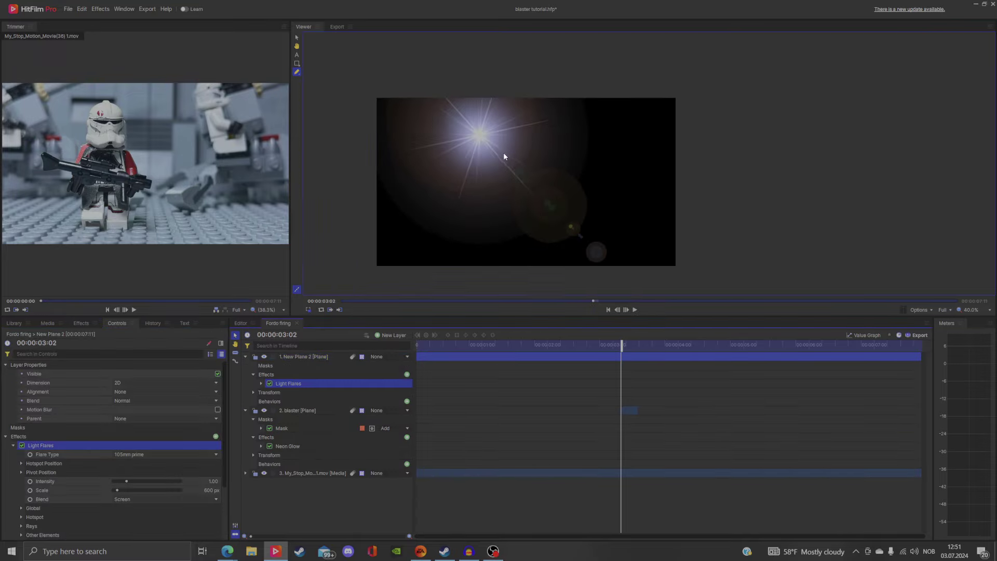
pyautogui.scroll(1, 492, 171)
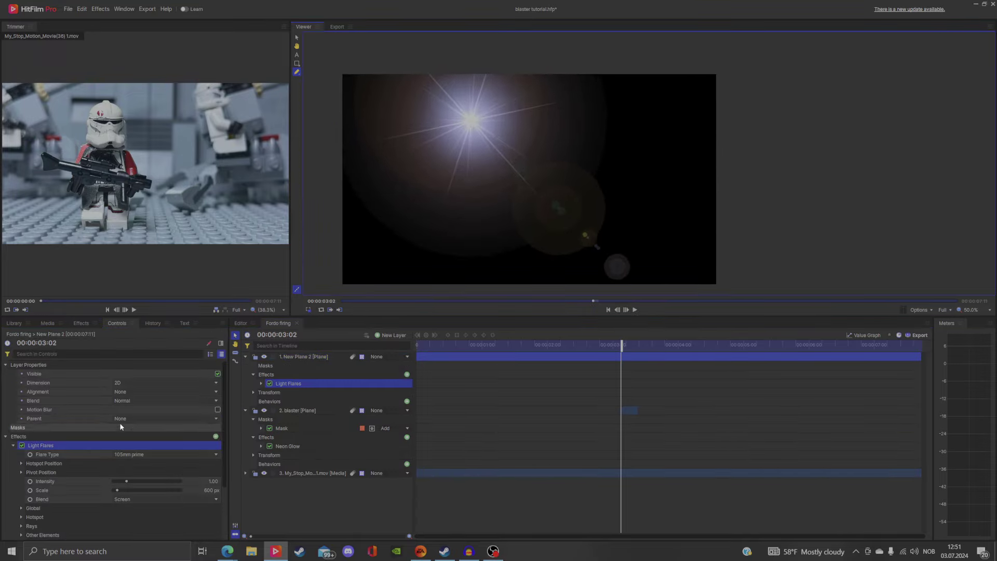
pyautogui.scroll(-2, 120, 429)
pyautogui.scroll(2, 123, 440)
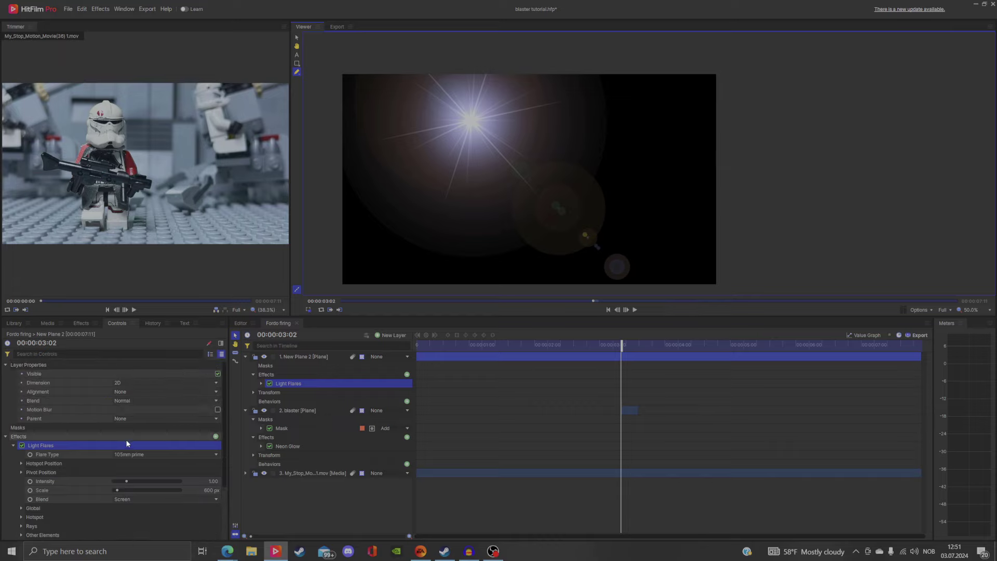
# Set the flare plane's blend mode to Add and reduce the Light Flares scale to 190 px at the blaster's muzzle
pyautogui.click(147, 401)
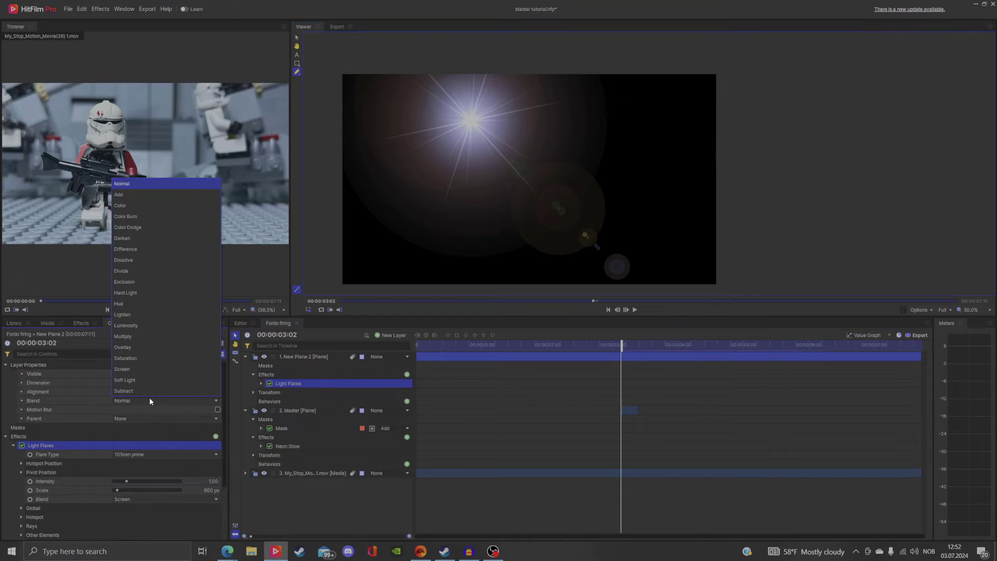
pyautogui.click(143, 195)
pyautogui.scroll(2, 528, 143)
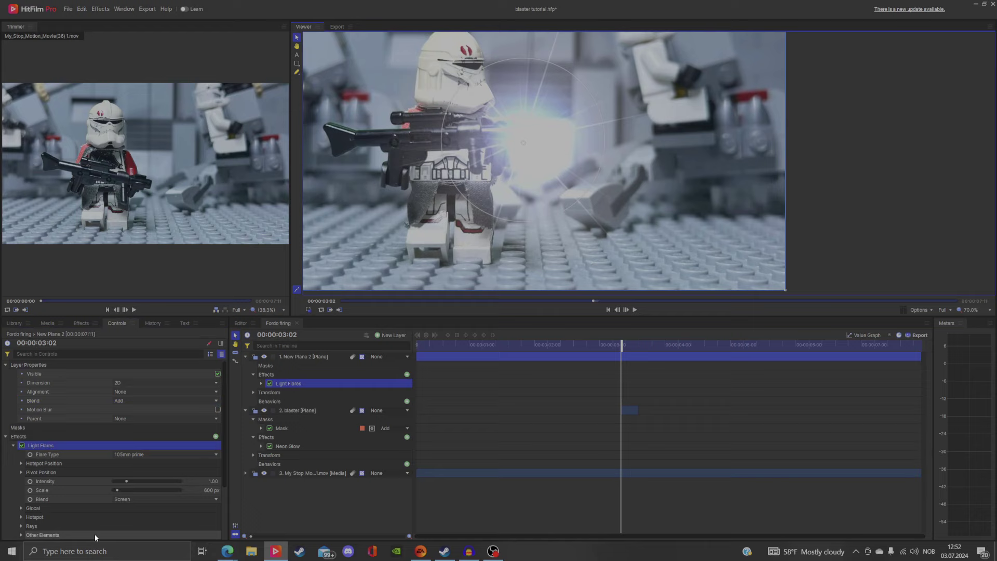
pyautogui.scroll(-2, 130, 504)
pyautogui.moveTo(212, 434); pyautogui.dragTo(208, 434)
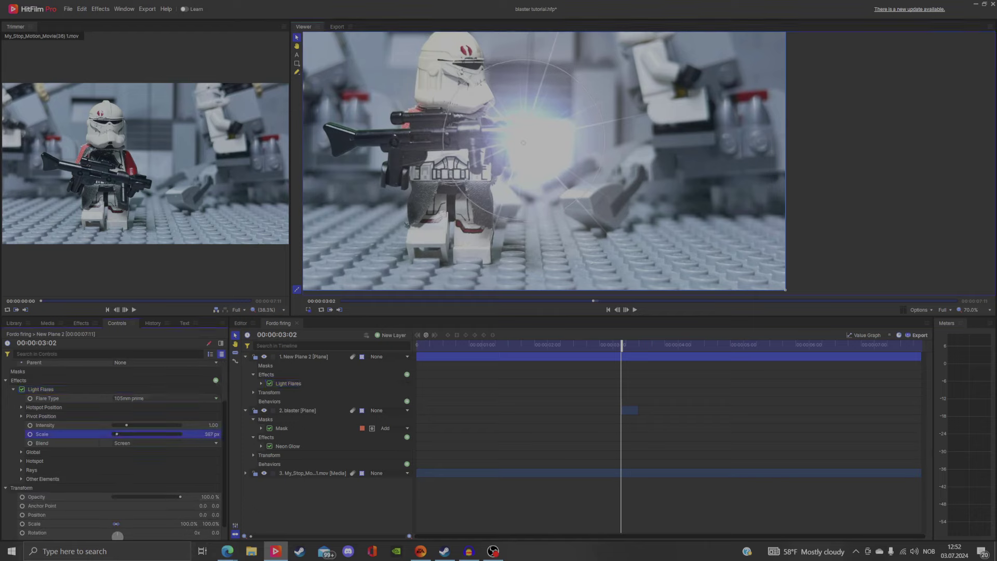
# Try the 35mm prime, Diffraction streaks and DV camcorder flare types on the muzzle's light flare
pyautogui.click(151, 425)
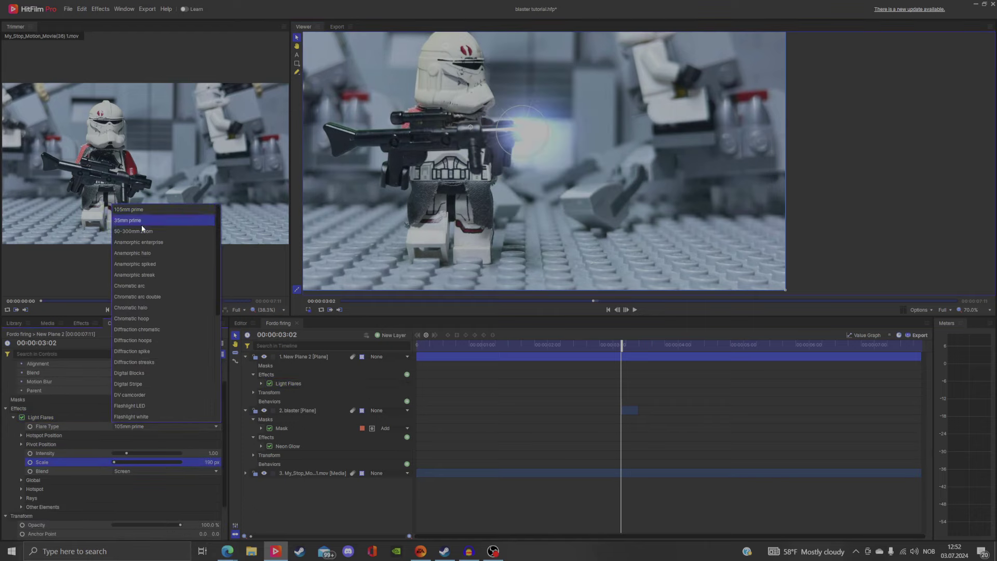
pyautogui.click(151, 220)
pyautogui.click(167, 426)
pyautogui.click(166, 351)
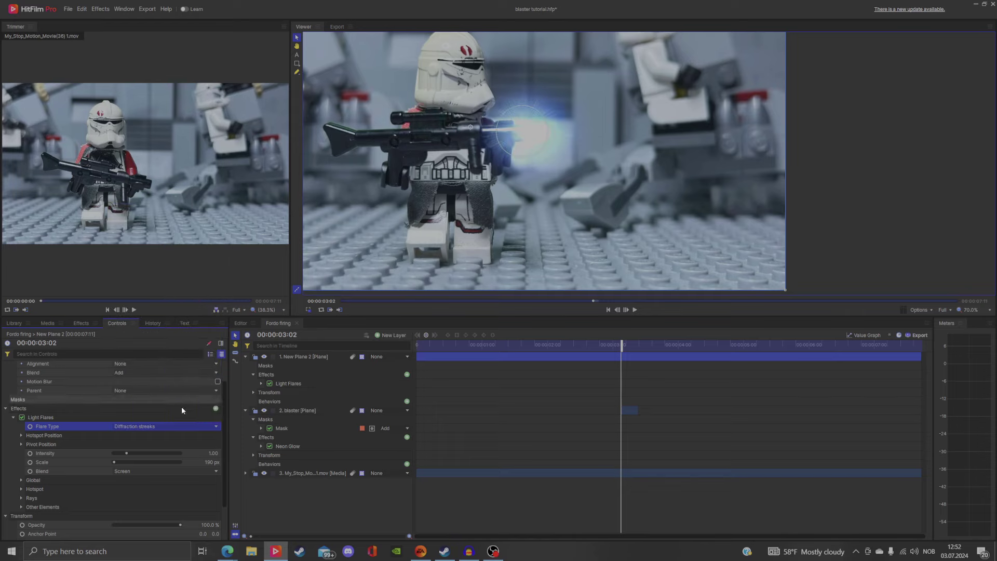
pyautogui.click(196, 426)
pyautogui.click(187, 384)
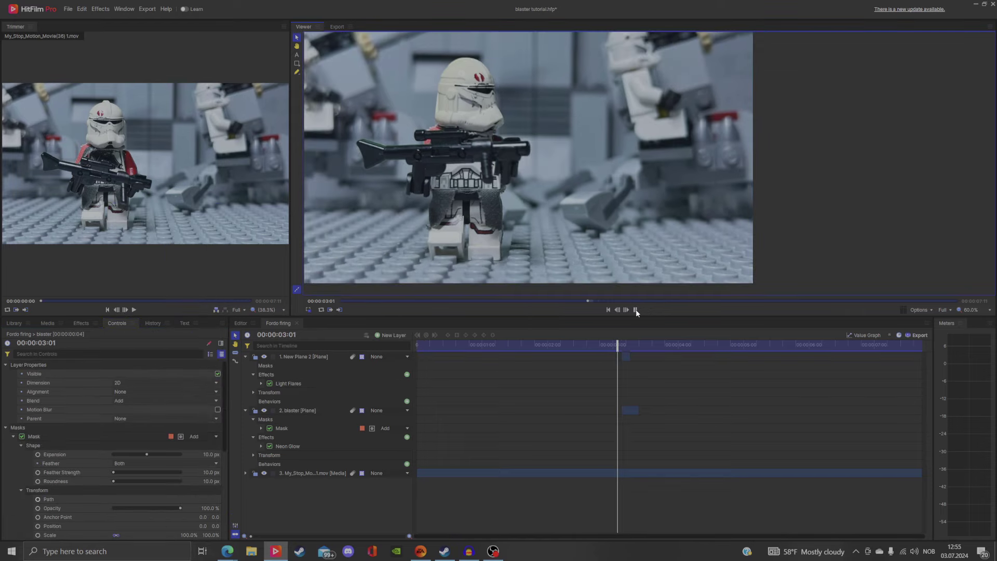
# Play back the clip from shortly before the shot to review the blaster bolt with its muzzle flare
pyautogui.moveTo(621, 348)
pyautogui.mouseDown()
pyautogui.moveTo(653, 347)
pyautogui.moveTo(604, 348)
pyautogui.mouseUp()
pyautogui.click(635, 309)
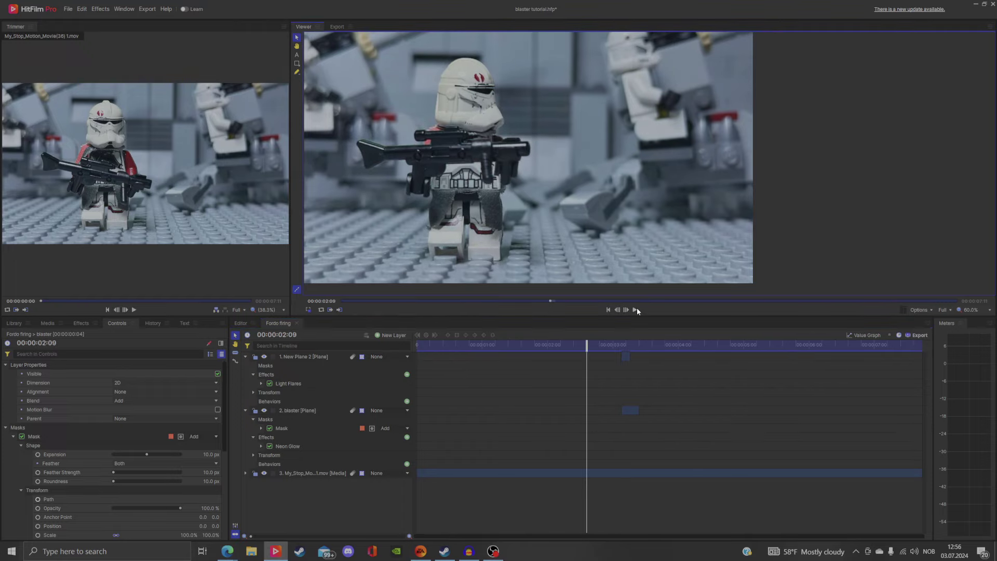
pyautogui.click(636, 309)
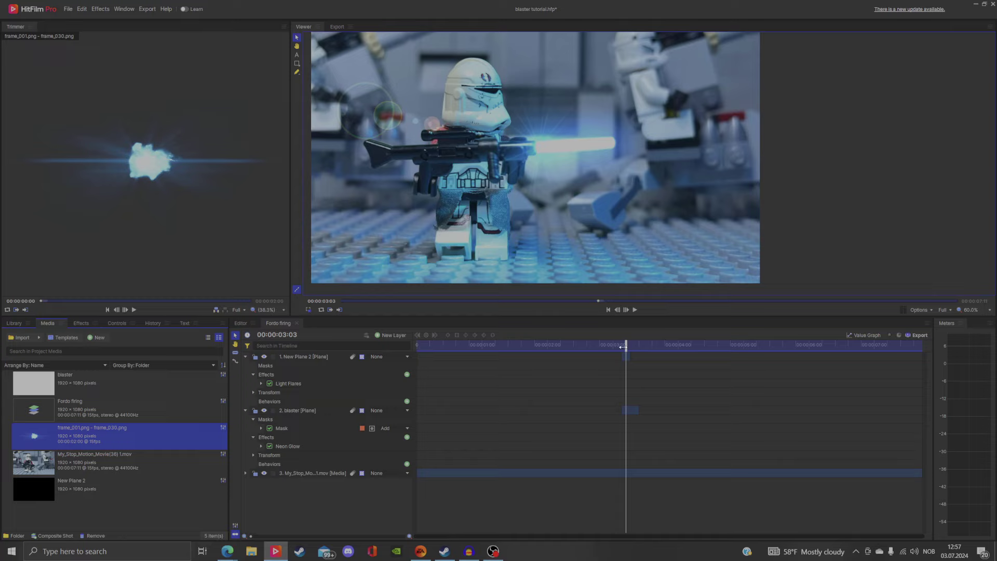
# Return to 00:00:03:02 and browse the VFX categories on the ProductionCrate website in the browser
pyautogui.moveTo(627, 350); pyautogui.dragTo(623, 349)
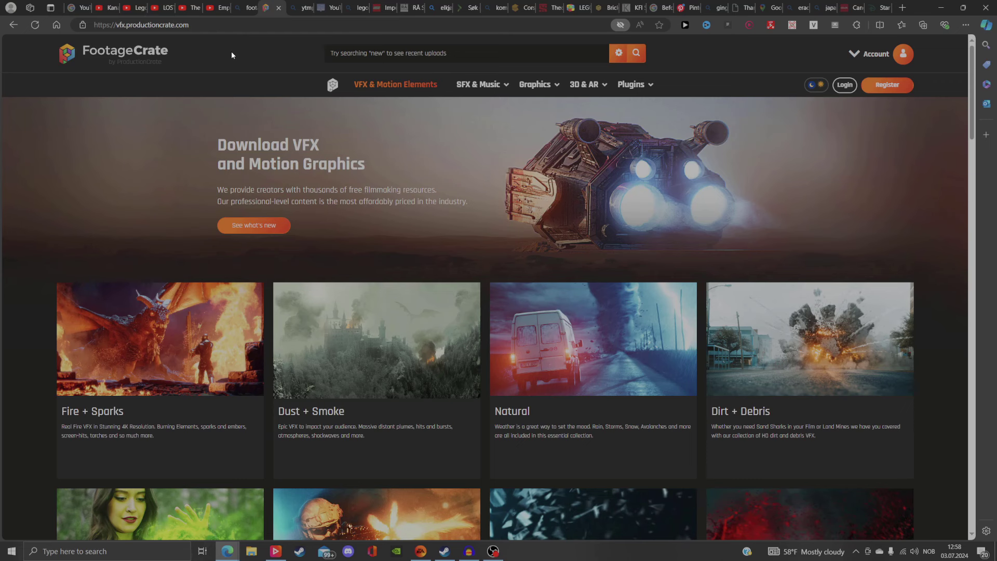
pyautogui.scroll(-5, 232, 51)
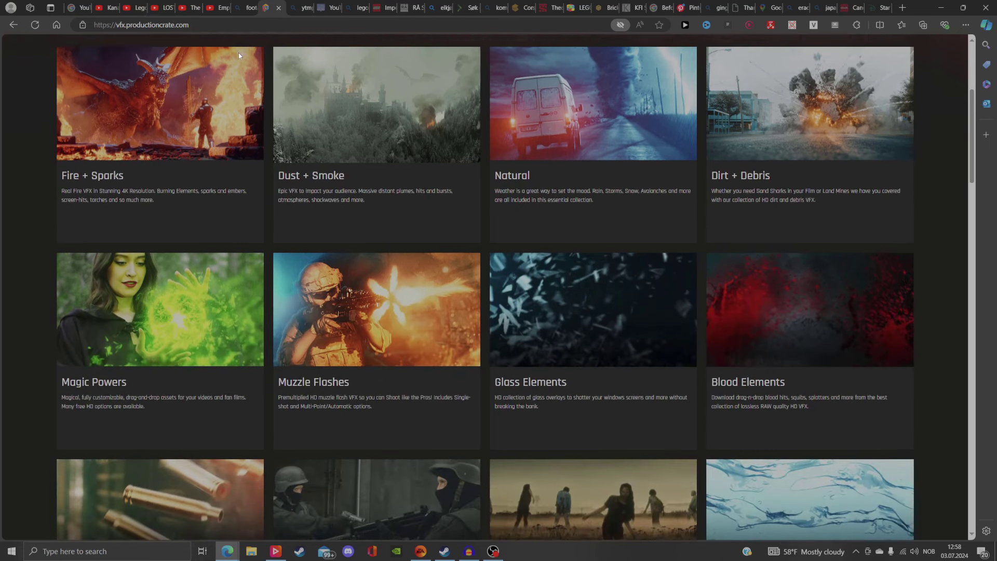
pyautogui.scroll(-15, 238, 58)
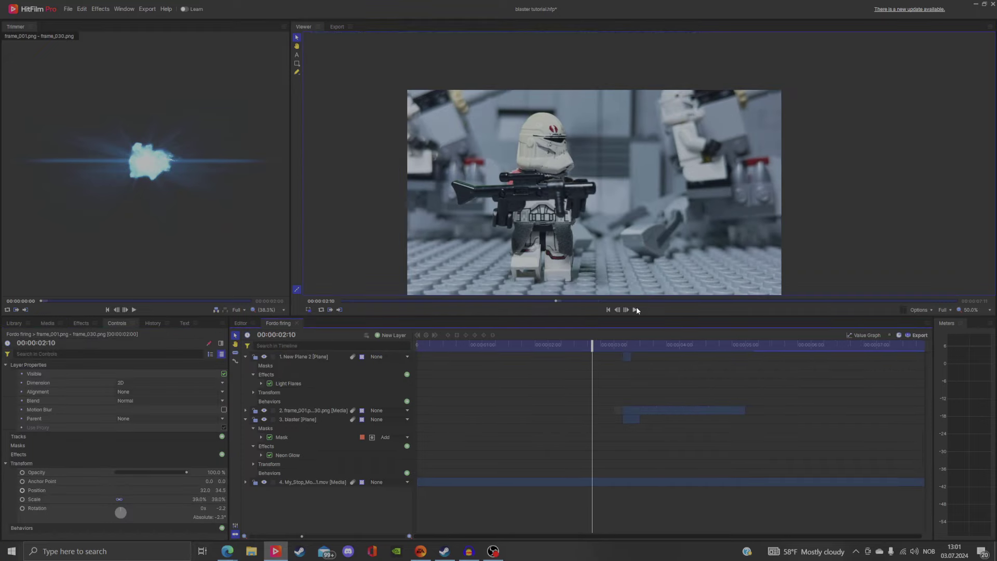
# Play the shot repeatedly to review the added muzzle flash image sequence together with the blaster bolt
pyautogui.click(636, 308)
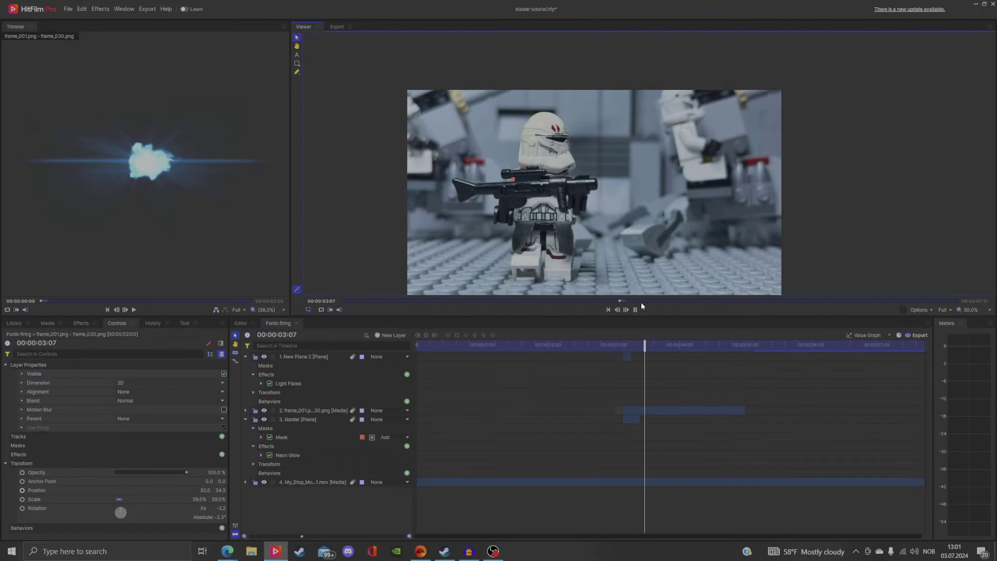
pyautogui.moveTo(711, 350); pyautogui.dragTo(579, 363)
pyautogui.click(635, 309)
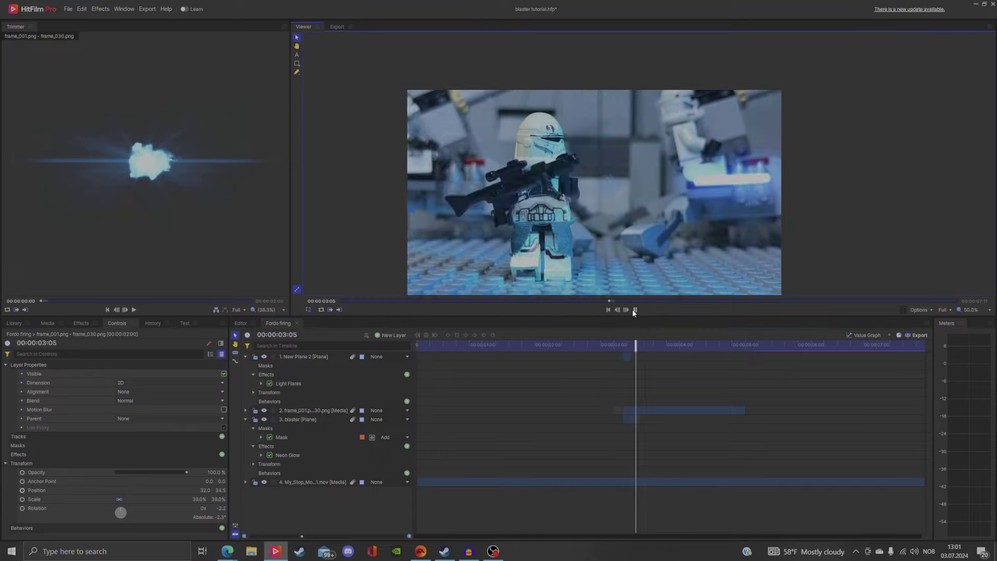
pyautogui.click(636, 310)
# At 00:00:03:02, compare the 50-300mm zoom and Diffraction streaks flare types and set the light flare to Diffraction chromatic
pyautogui.moveTo(656, 345); pyautogui.dragTo(623, 349)
pyautogui.scroll(2, 580, 223)
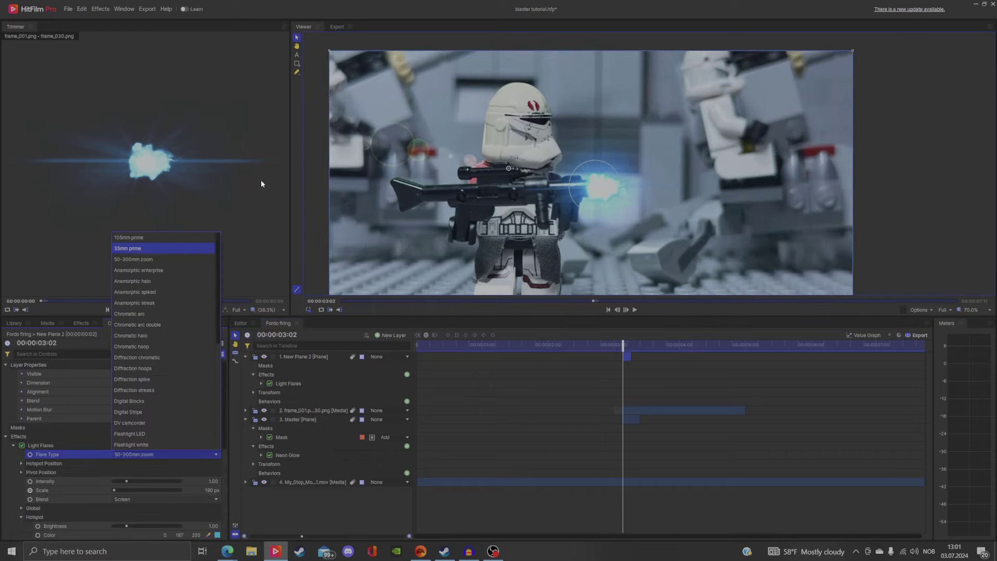
pyautogui.click(175, 259)
pyautogui.click(172, 456)
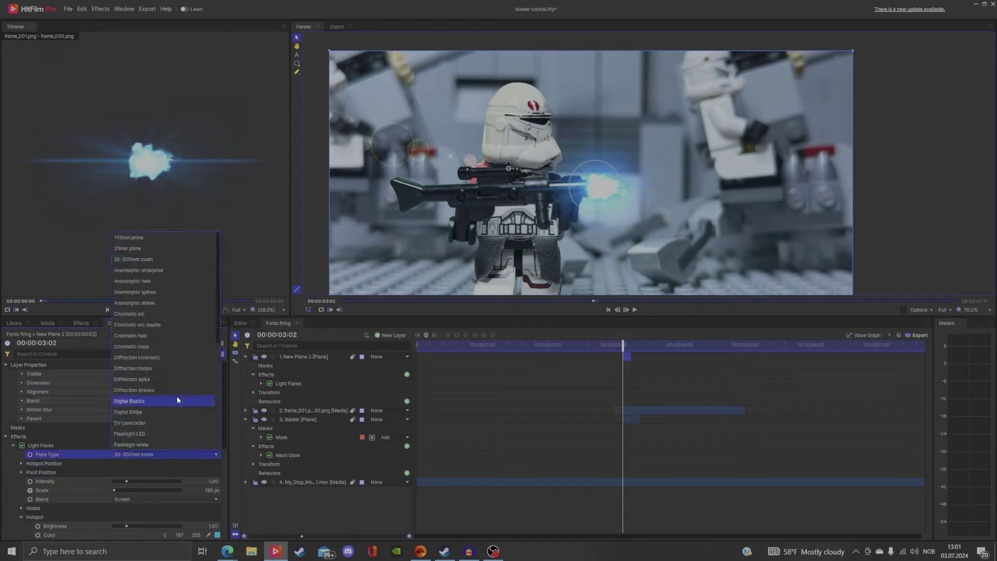
pyautogui.click(176, 397)
pyautogui.click(192, 456)
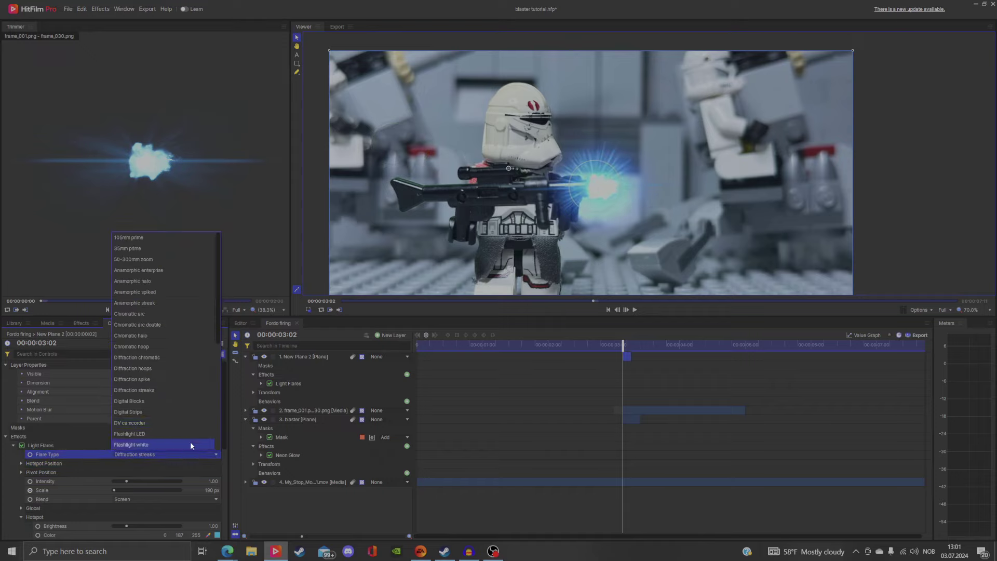
pyautogui.click(178, 357)
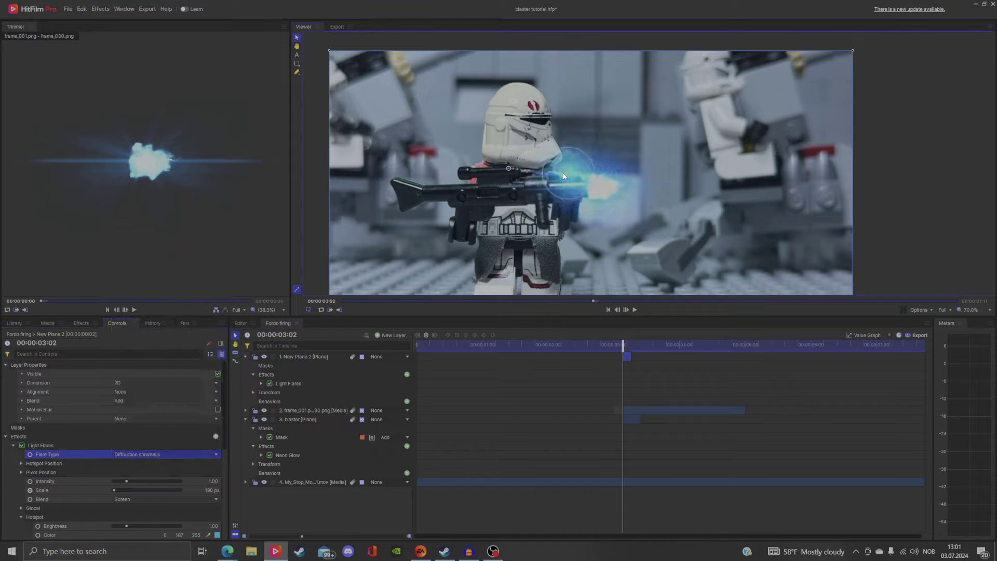
# Open the color of the light flare's Other Elements and accept white (#ffffff)
pyautogui.scroll(-5, 129, 409)
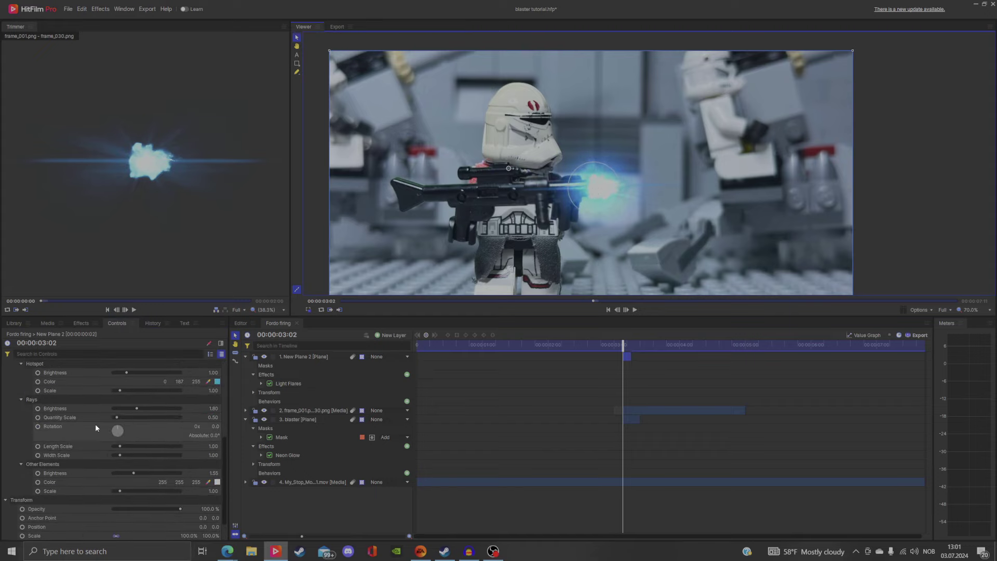
pyautogui.click(218, 483)
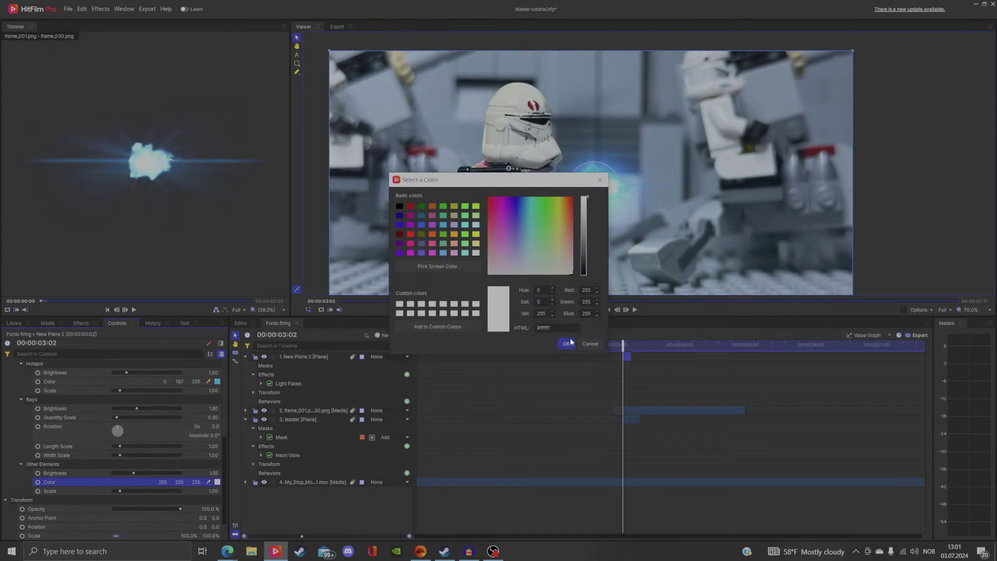
pyautogui.click(567, 343)
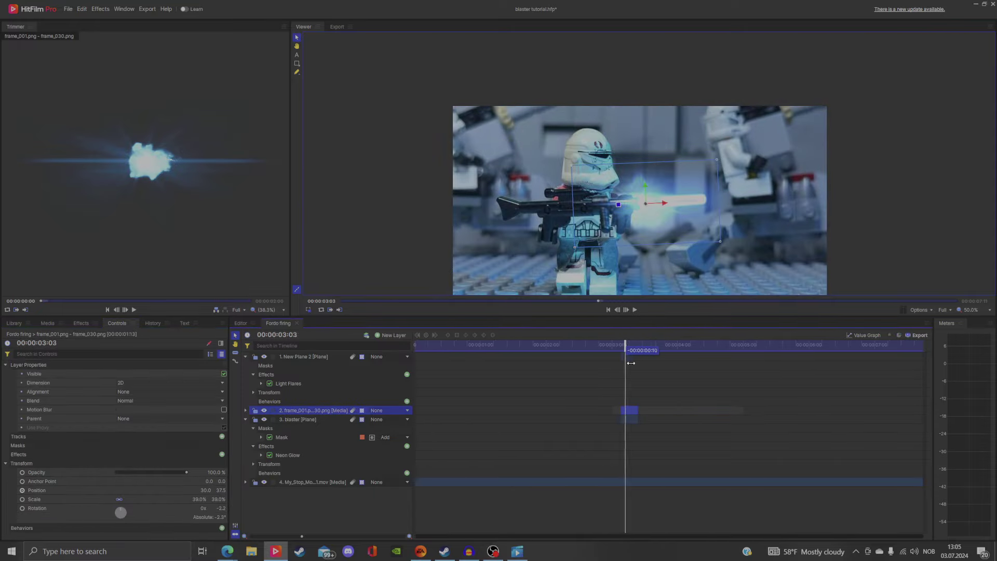
# Scrub through the timeline and play back the clip to review the complete blaster shot with its muzzle flash
pyautogui.moveTo(631, 363)
pyautogui.mouseDown()
pyautogui.moveTo(587, 367)
pyautogui.moveTo(639, 370)
pyautogui.moveTo(623, 374)
pyautogui.mouseUp()
pyautogui.scroll(2, 639, 213)
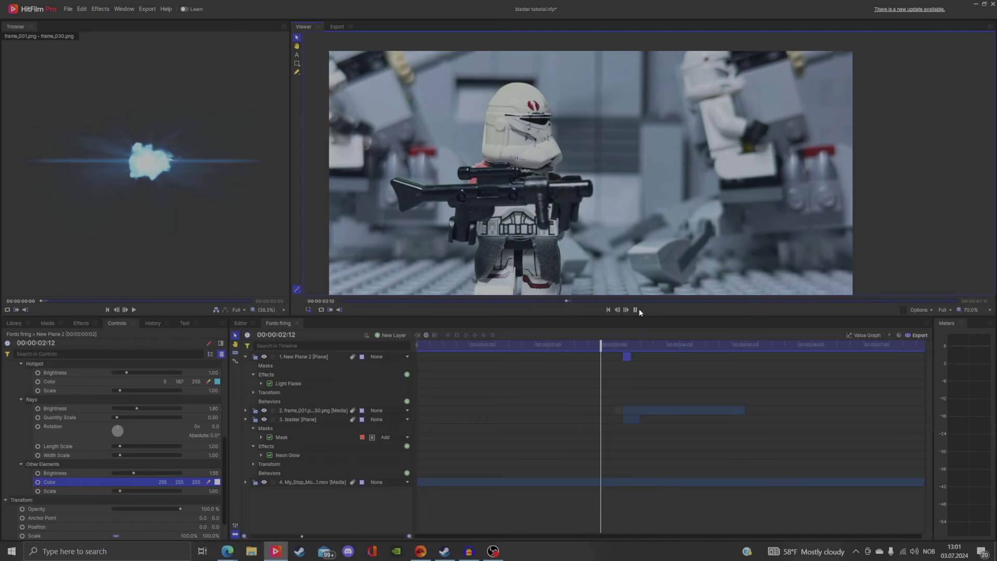
pyautogui.click(641, 347)
pyautogui.moveTo(642, 350); pyautogui.dragTo(519, 382)
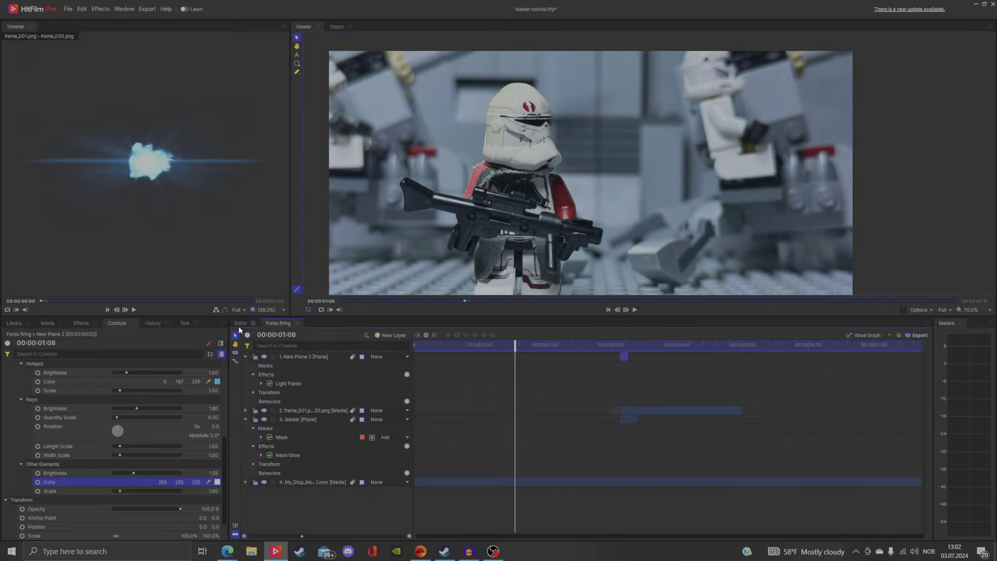
pyautogui.moveTo(515, 347); pyautogui.dragTo(572, 356)
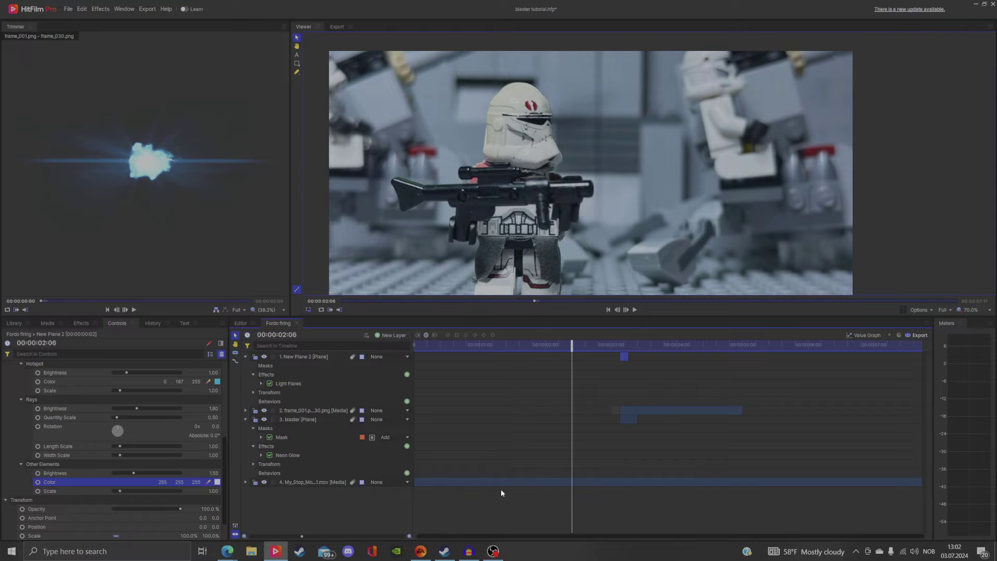